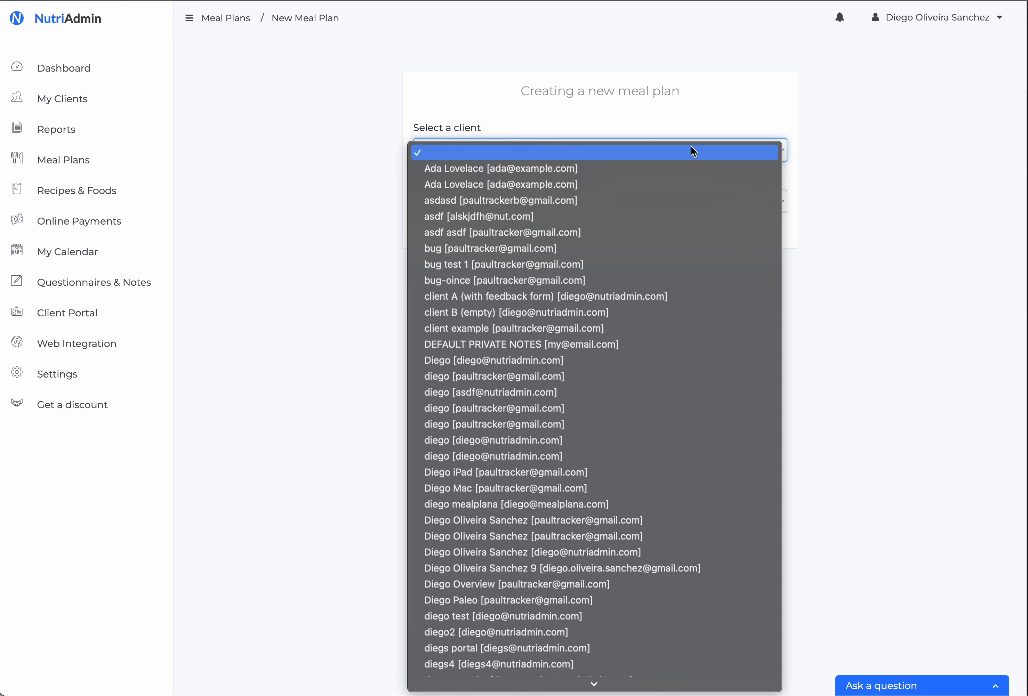
# Choose Example Client for the new meal plan and set its title to "test meal plan"
pyautogui.press('e')
pyautogui.press('Return')
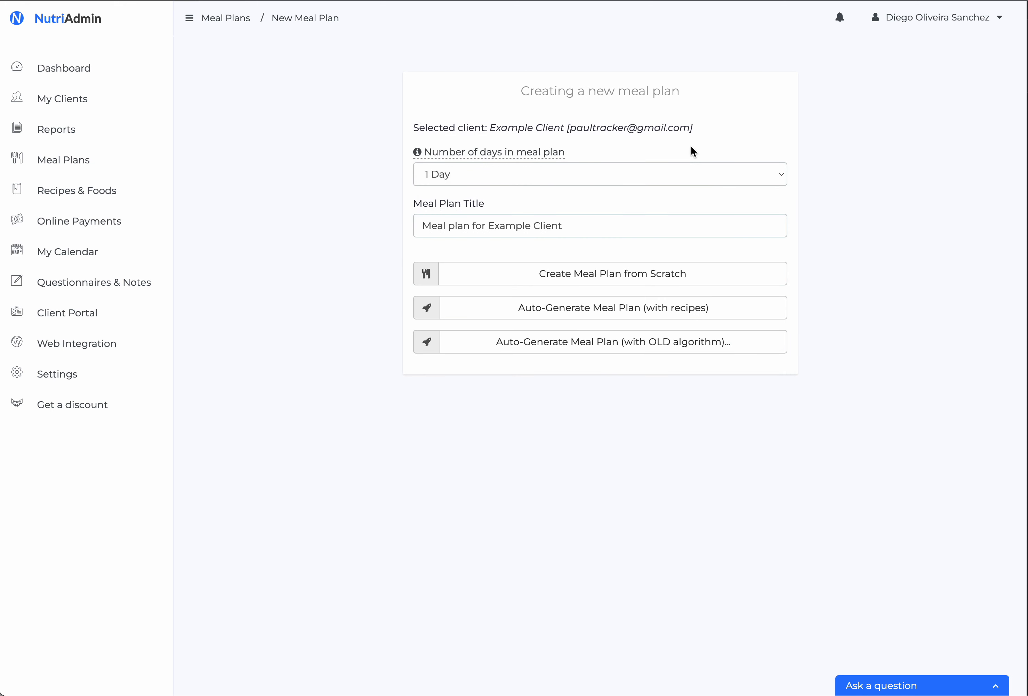
pyautogui.tripleClick(593, 225)
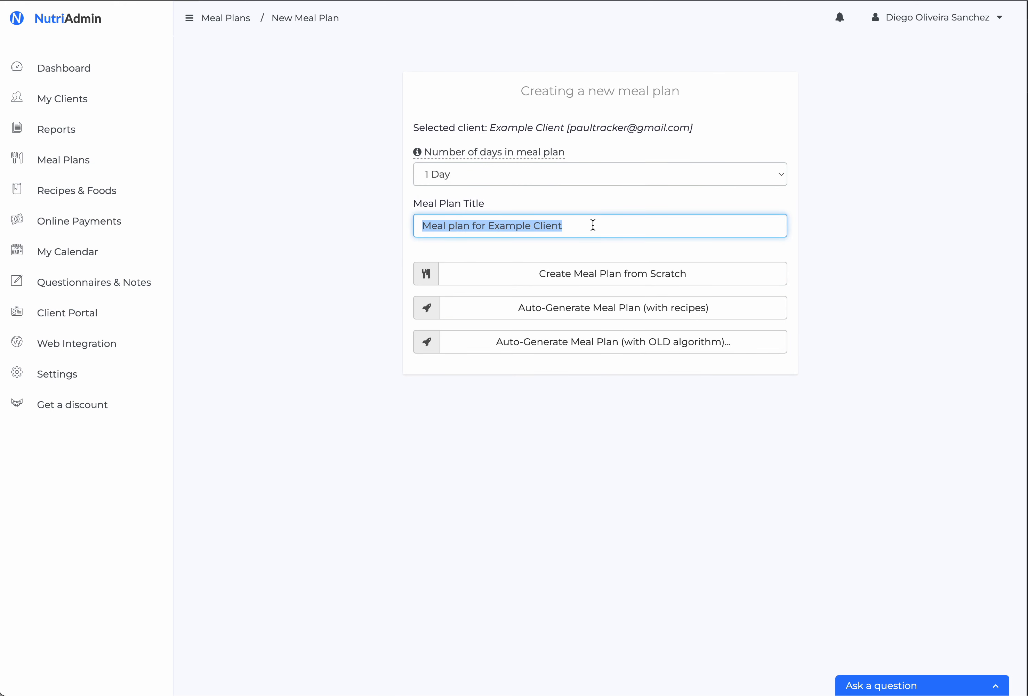
pyautogui.write('test ')
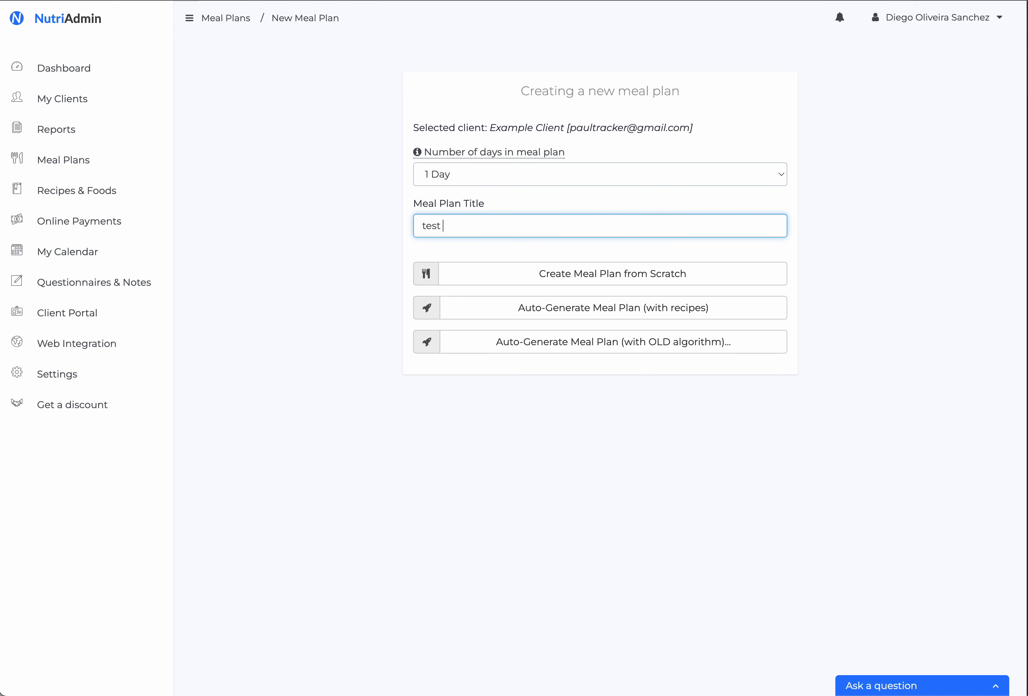
pyautogui.write('meal plan')
# Set the meal plan's length to 6 days and create it from scratch
pyautogui.click(540, 175)
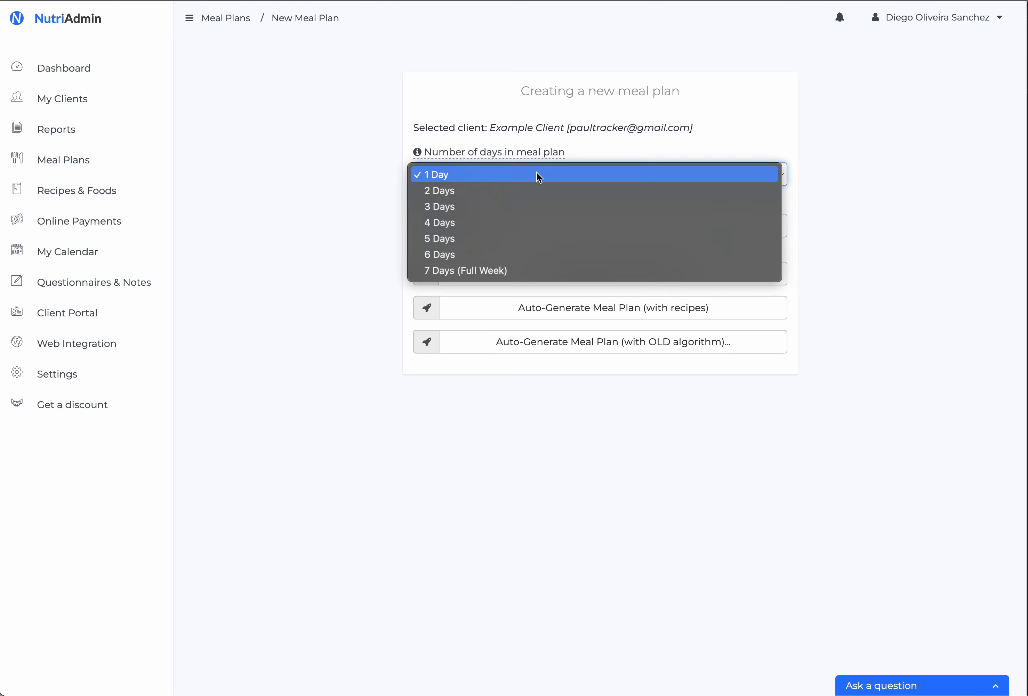
pyautogui.click(519, 255)
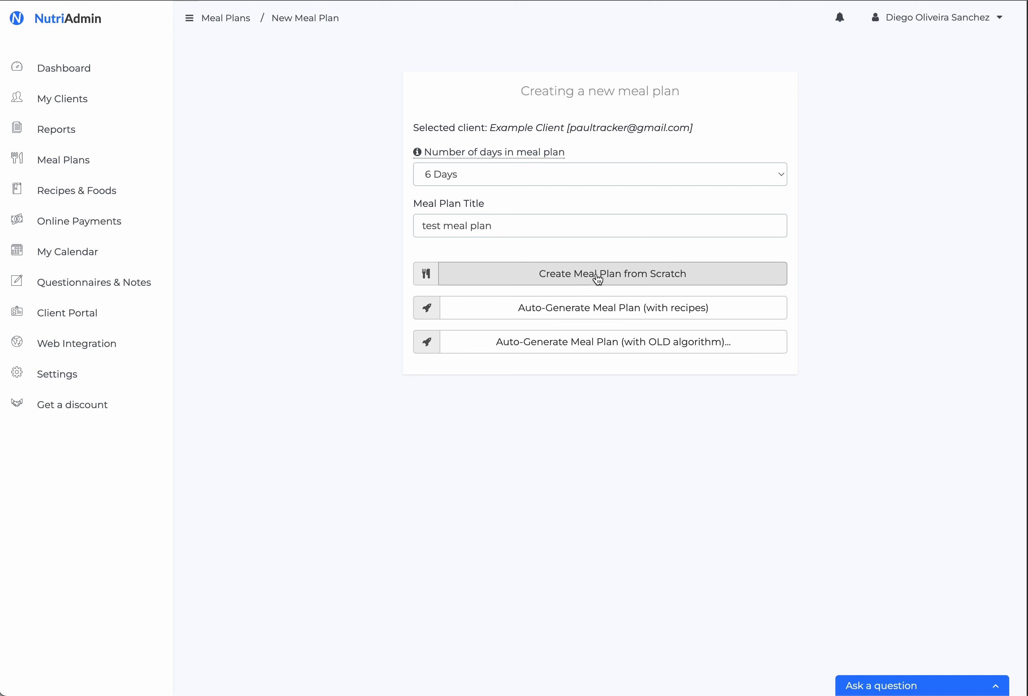
pyautogui.click(614, 276)
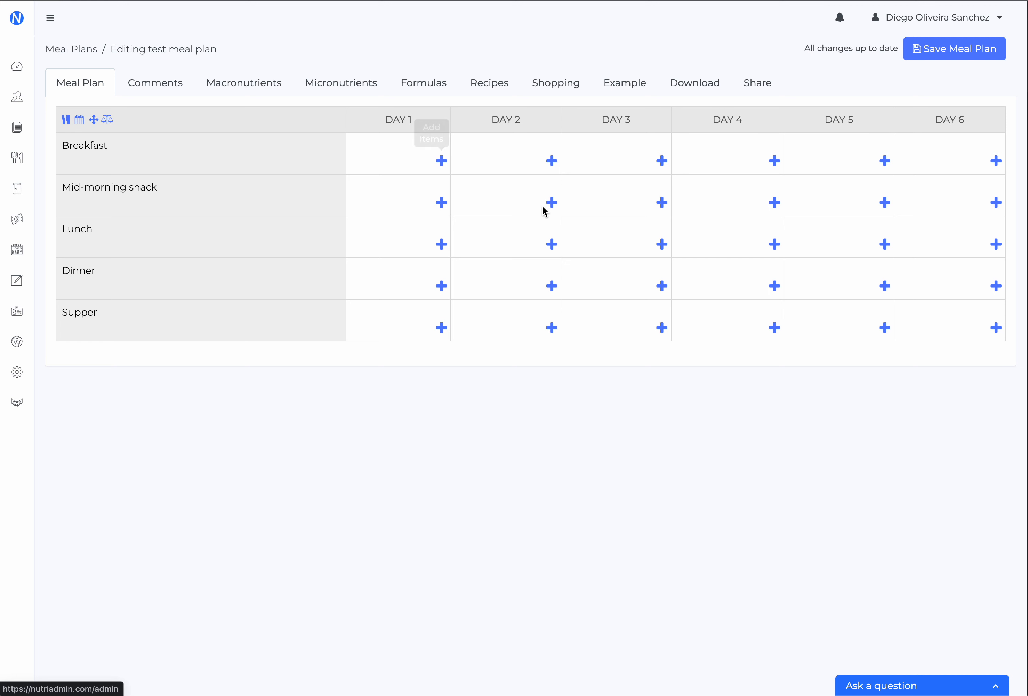
# Add Banana, Rolled Oats and Whole Milk to the Day 1 breakfast using the quick food search
pyautogui.click(441, 161)
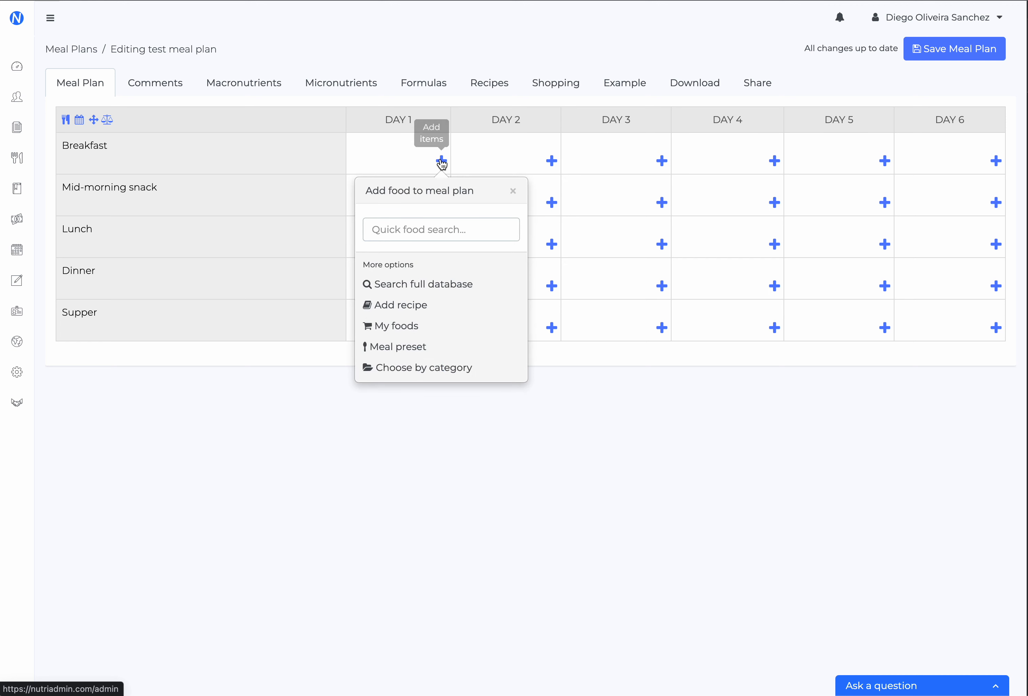
pyautogui.click(407, 231)
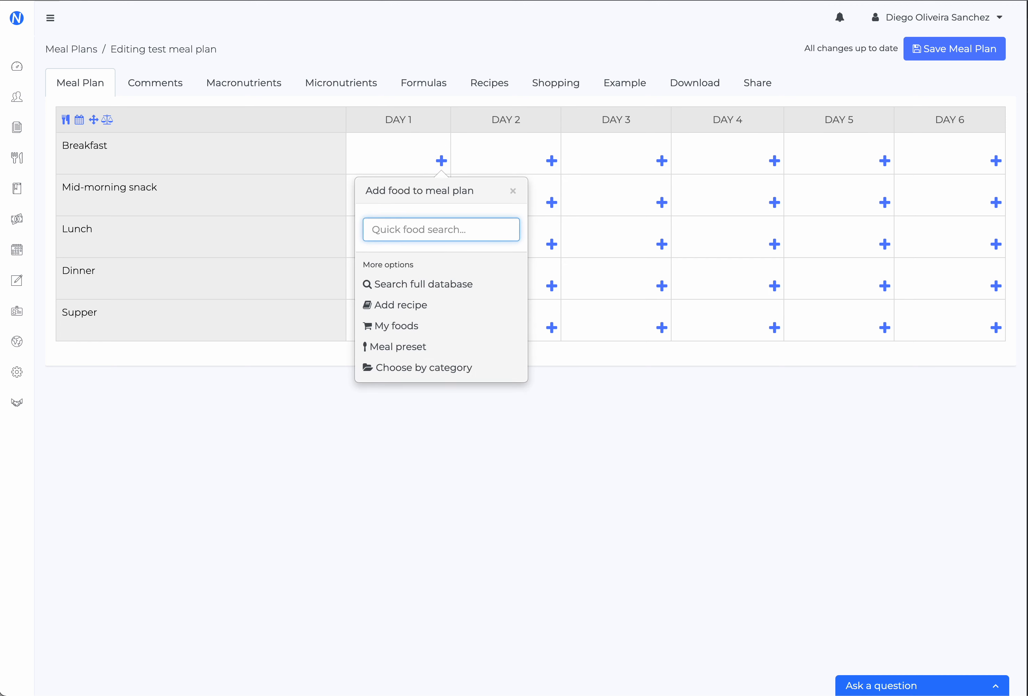
pyautogui.write('banana')
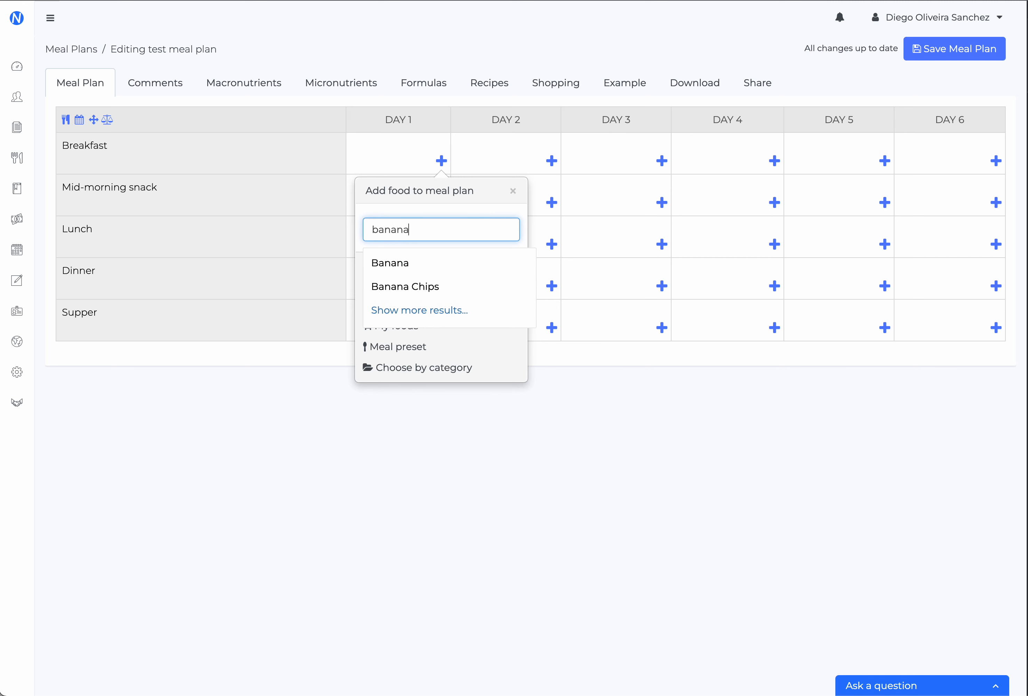
pyautogui.click(382, 266)
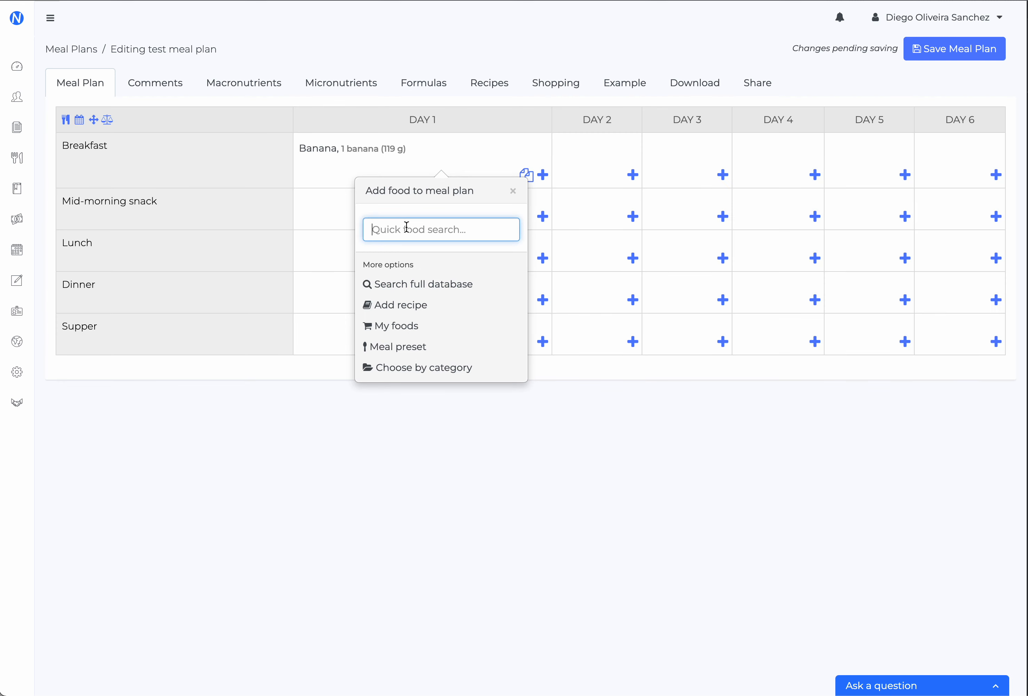
pyautogui.write('oats')
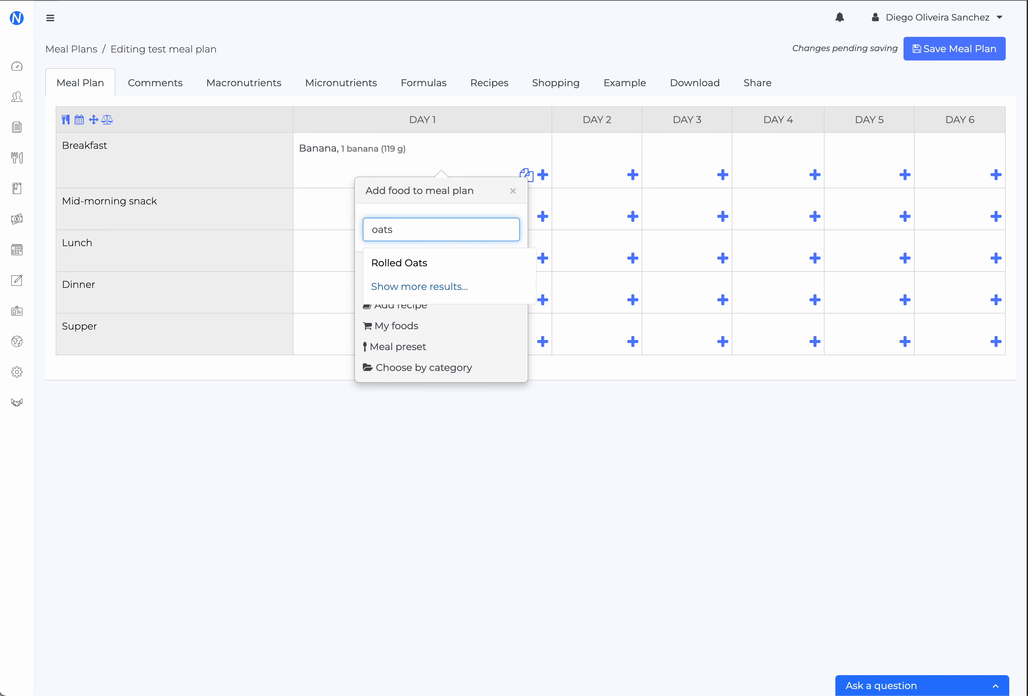
pyautogui.click(416, 265)
pyautogui.click(415, 225)
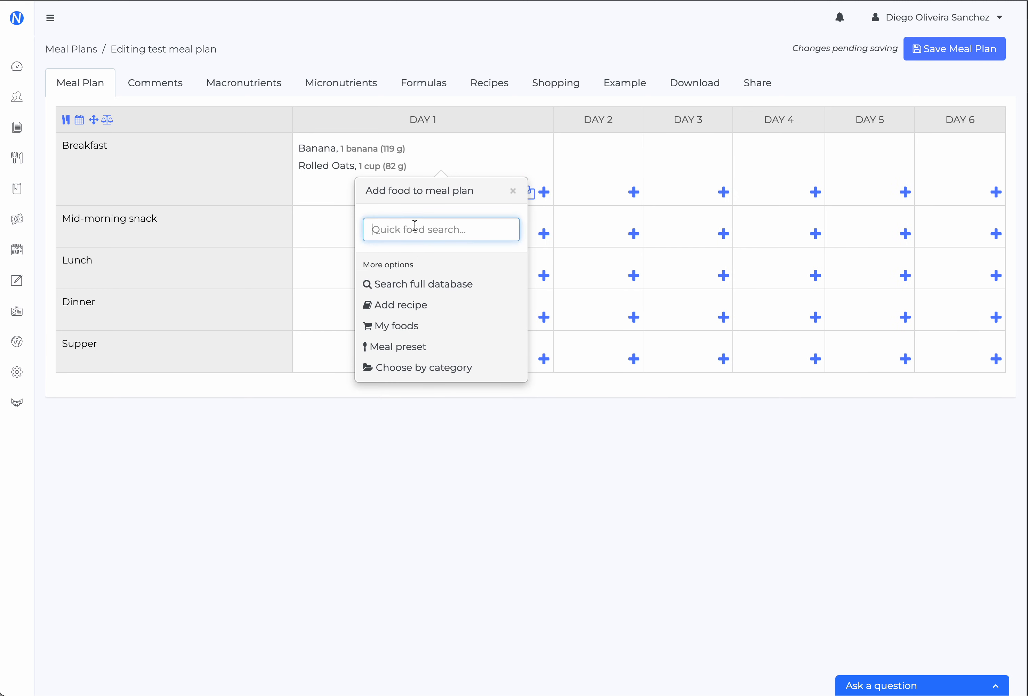
pyautogui.write('milk')
pyautogui.click(429, 262)
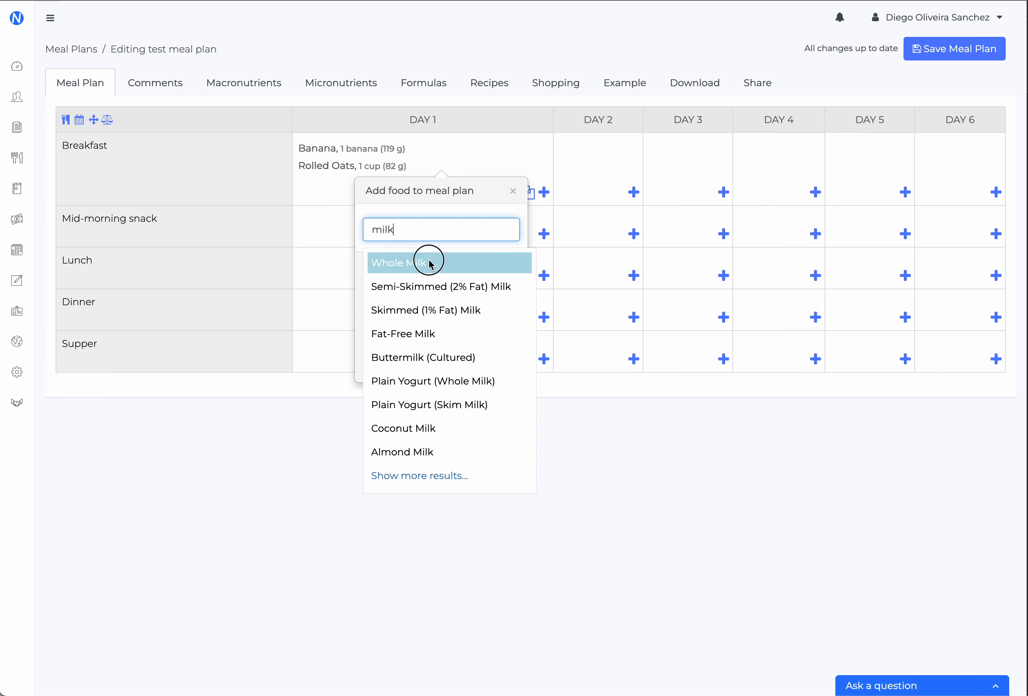
pyautogui.click(513, 192)
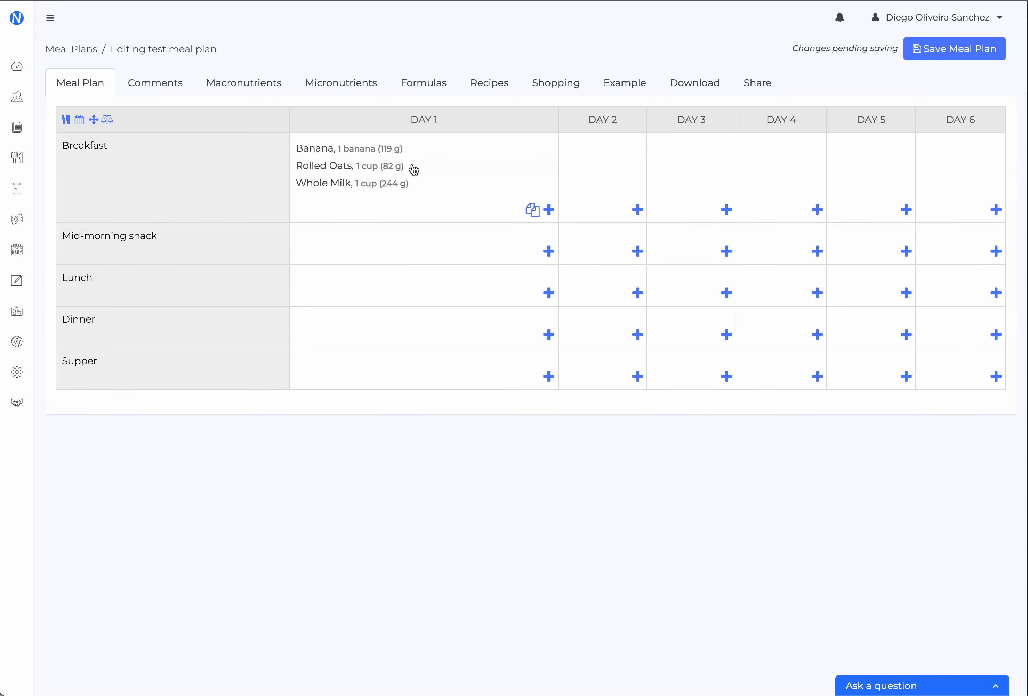
# Rename the Whole Milk item in the Day 1 breakfast to "Whole Cow Milk"
pyautogui.click(370, 184)
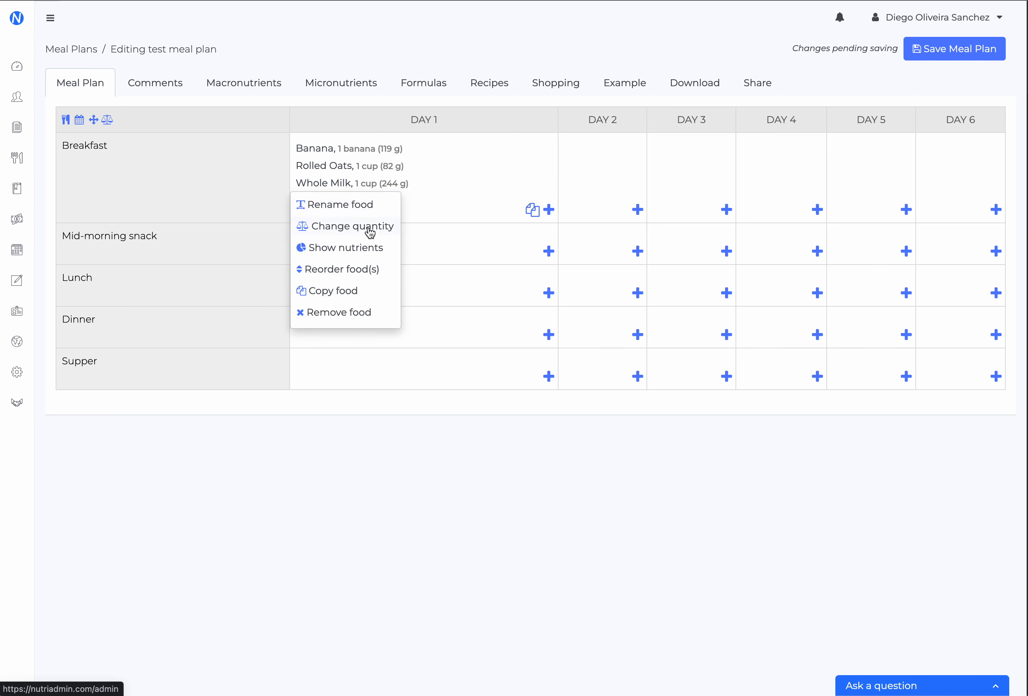
pyautogui.click(357, 205)
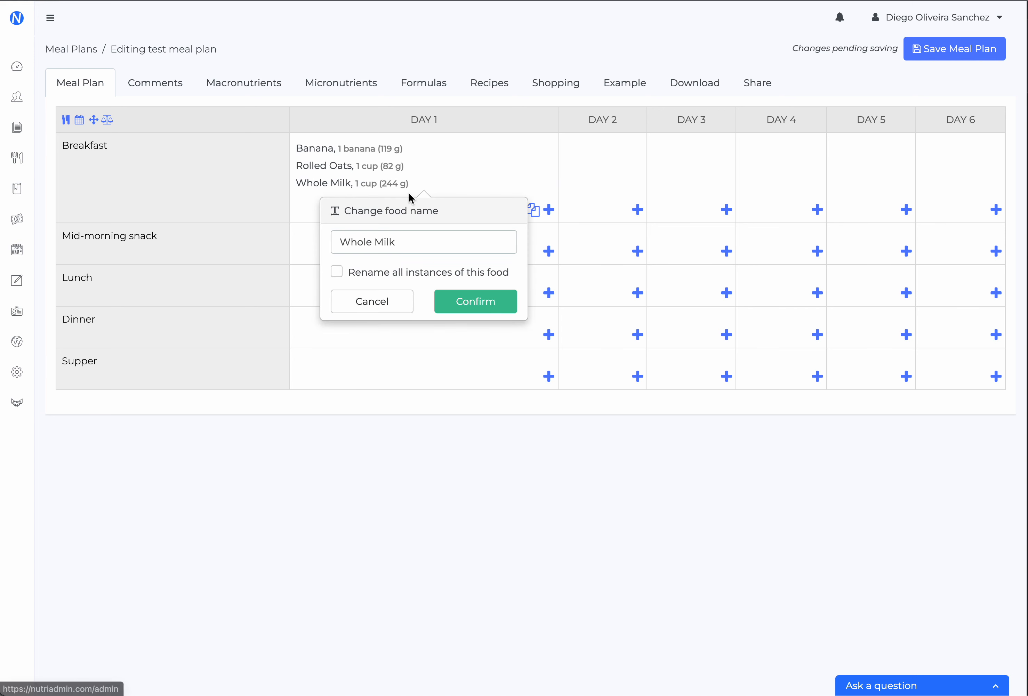
pyautogui.click(407, 239)
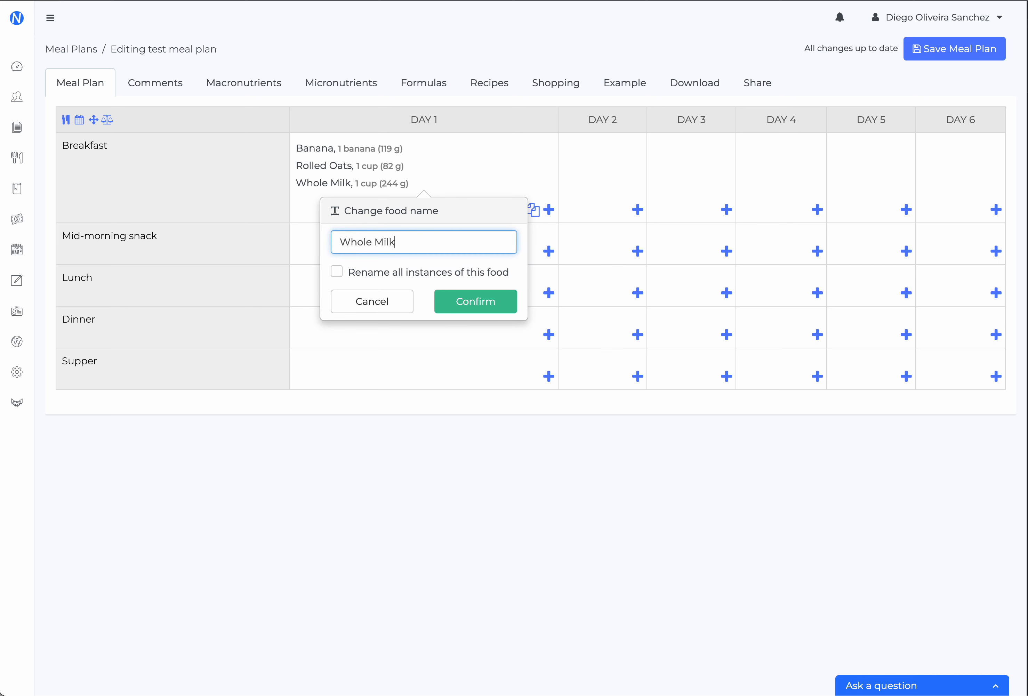
pyautogui.write('cow')
pyautogui.press('BackSpace')
pyautogui.press('BackSpace')
pyautogui.press('BackSpace')
pyautogui.write('Cow')
pyautogui.press('Return')
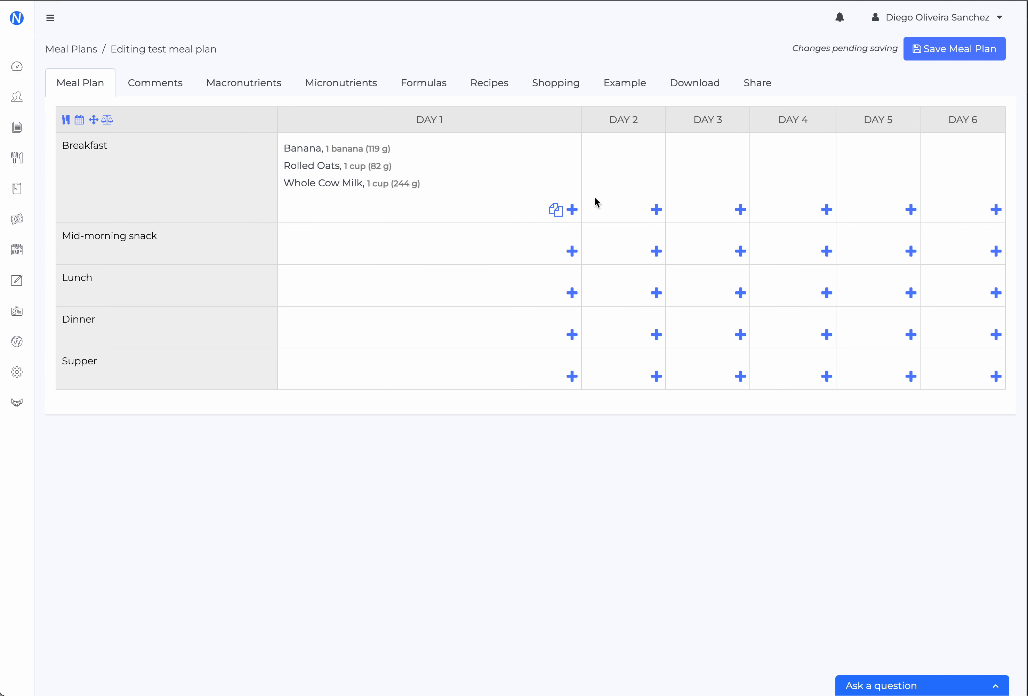
# Change the quantity of Whole Cow Milk in the Day 1 breakfast to 1 portion(s) (200 g)
pyautogui.click(572, 210)
pyautogui.click(413, 190)
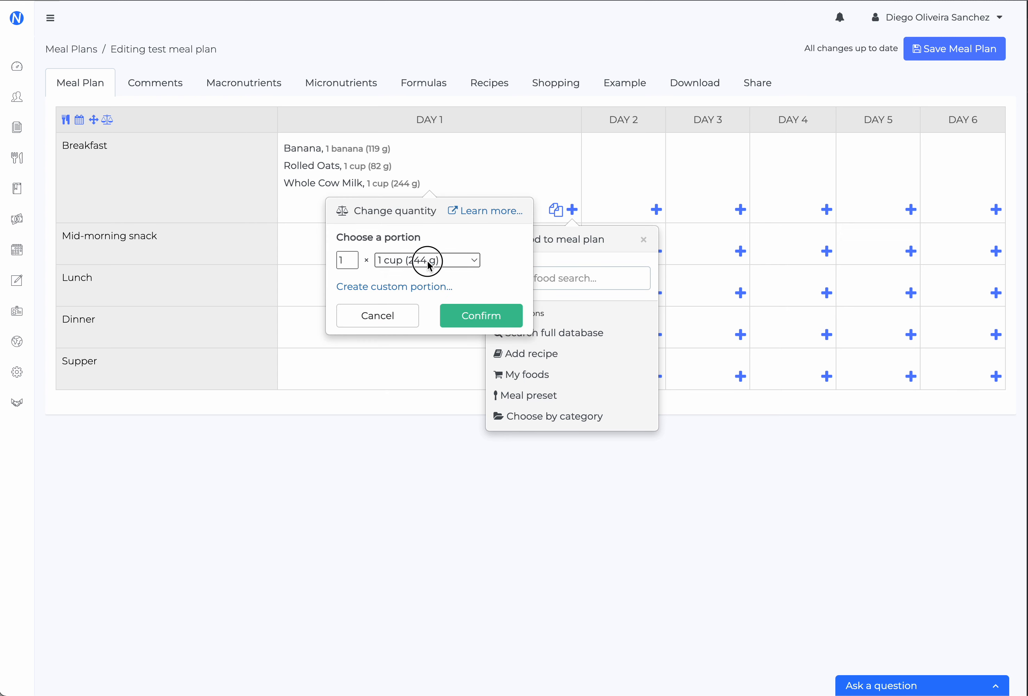
pyautogui.click(429, 261)
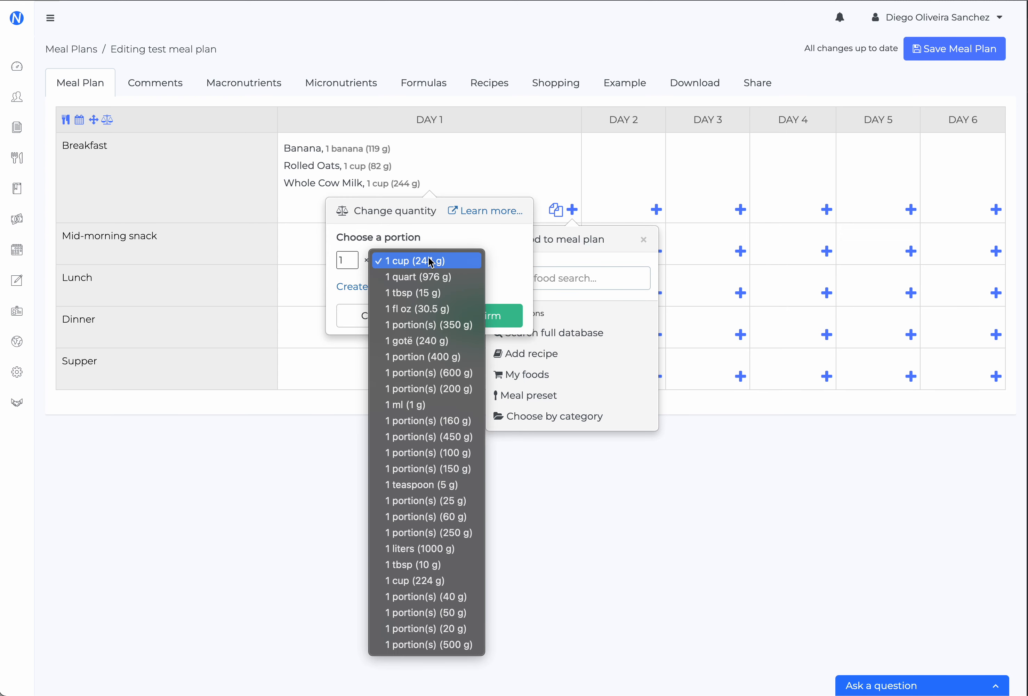
pyautogui.click(450, 389)
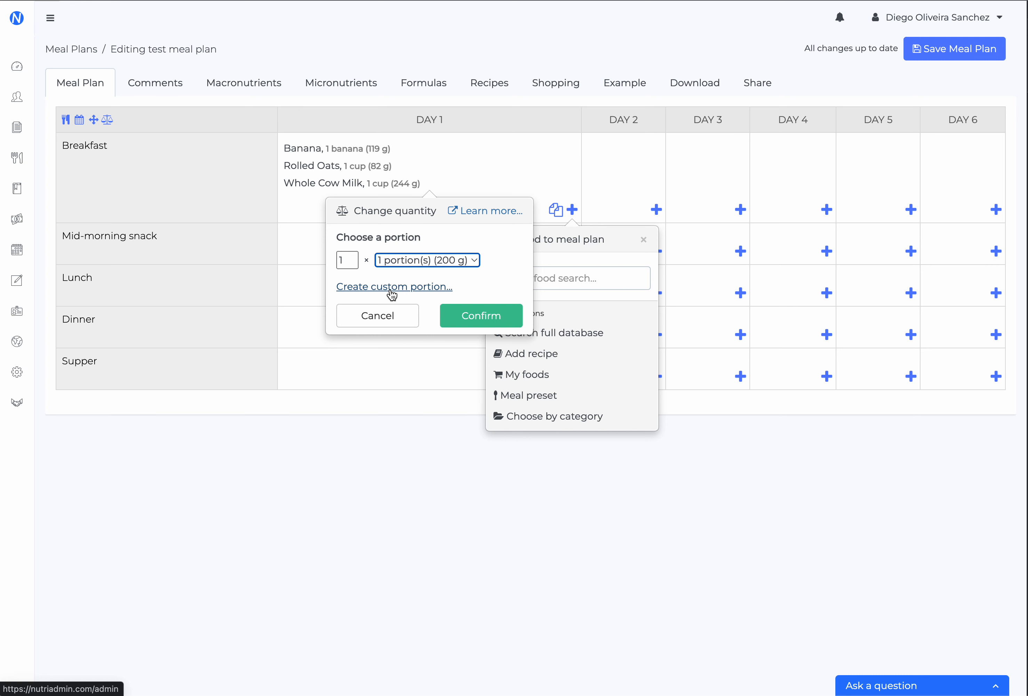
pyautogui.click(479, 315)
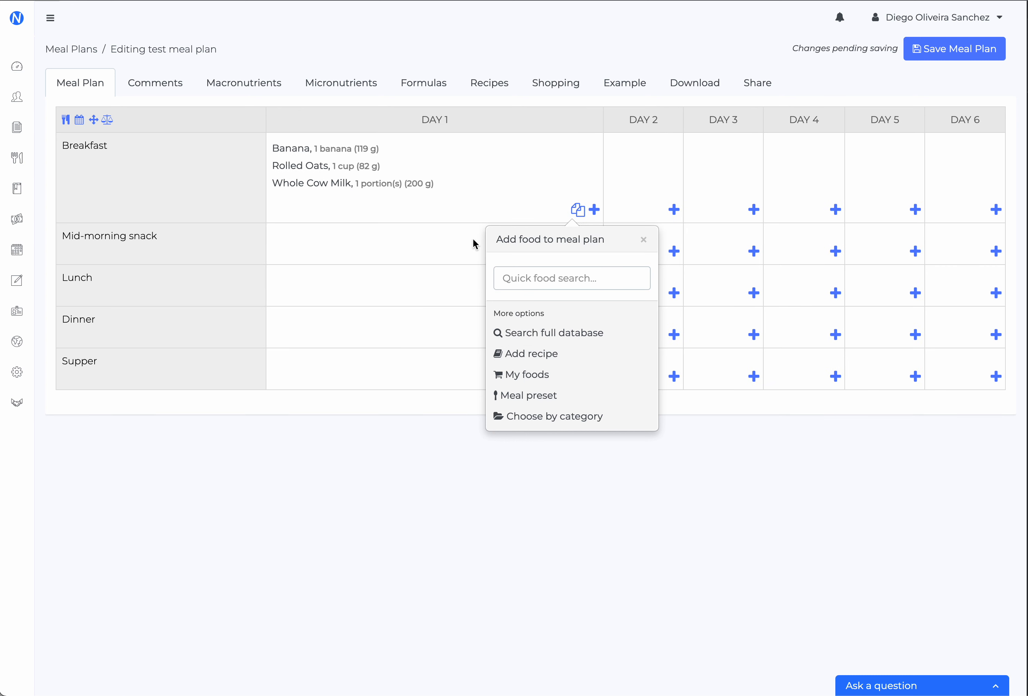
pyautogui.click(645, 242)
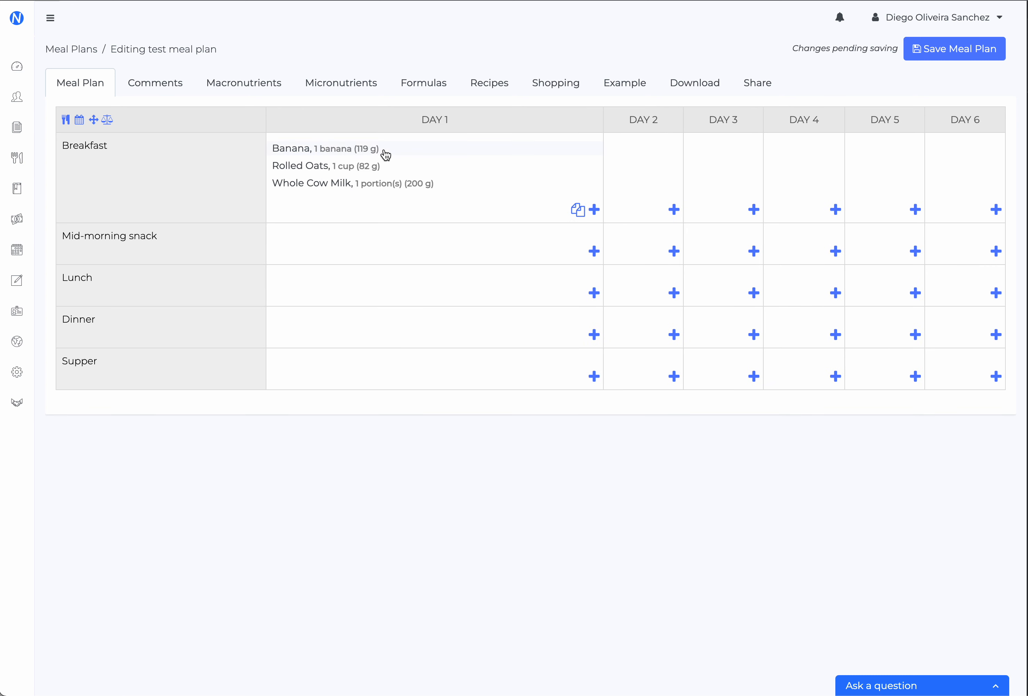
# Examine the nutrients of Whole Cow Milk in the Day 1 breakfast, then return to the plan
pyautogui.click(423, 190)
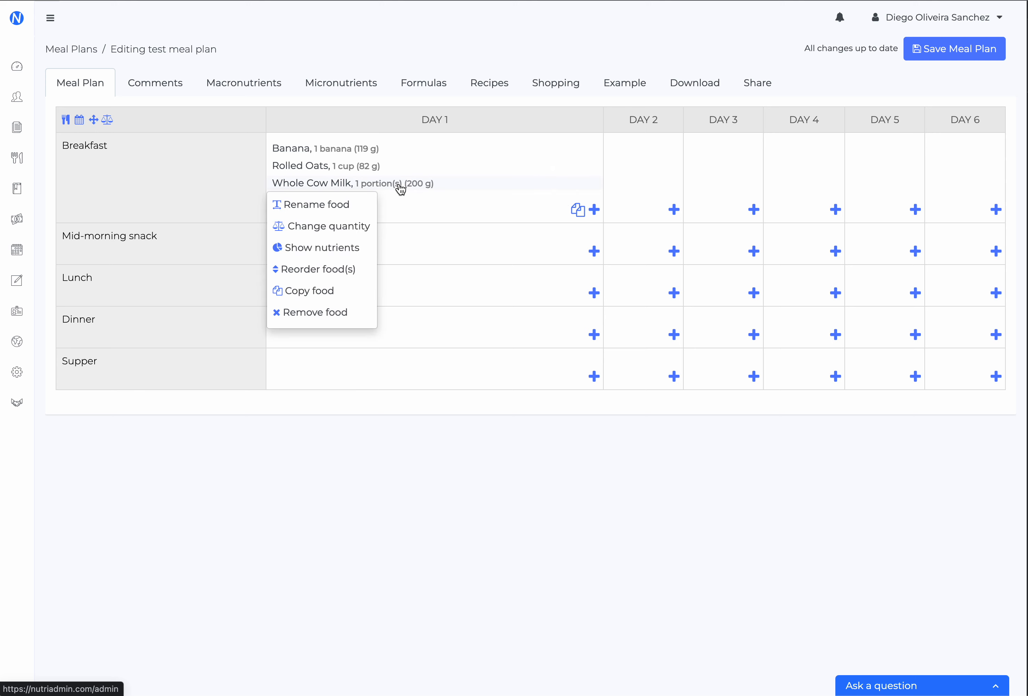
pyautogui.click(345, 249)
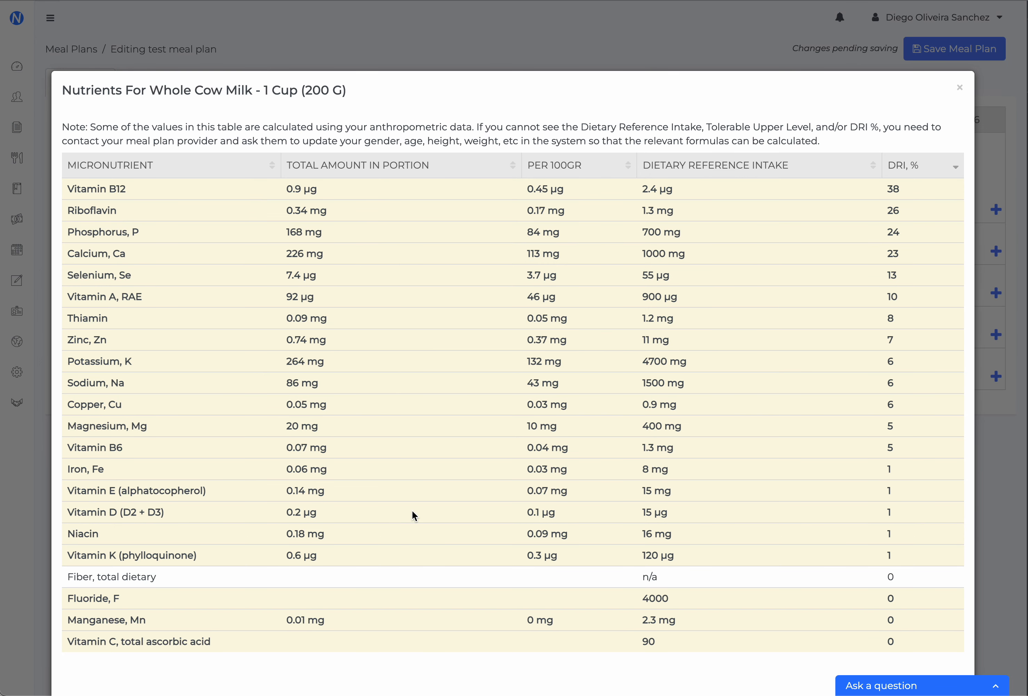
pyautogui.press('Escape')
pyautogui.click(408, 183)
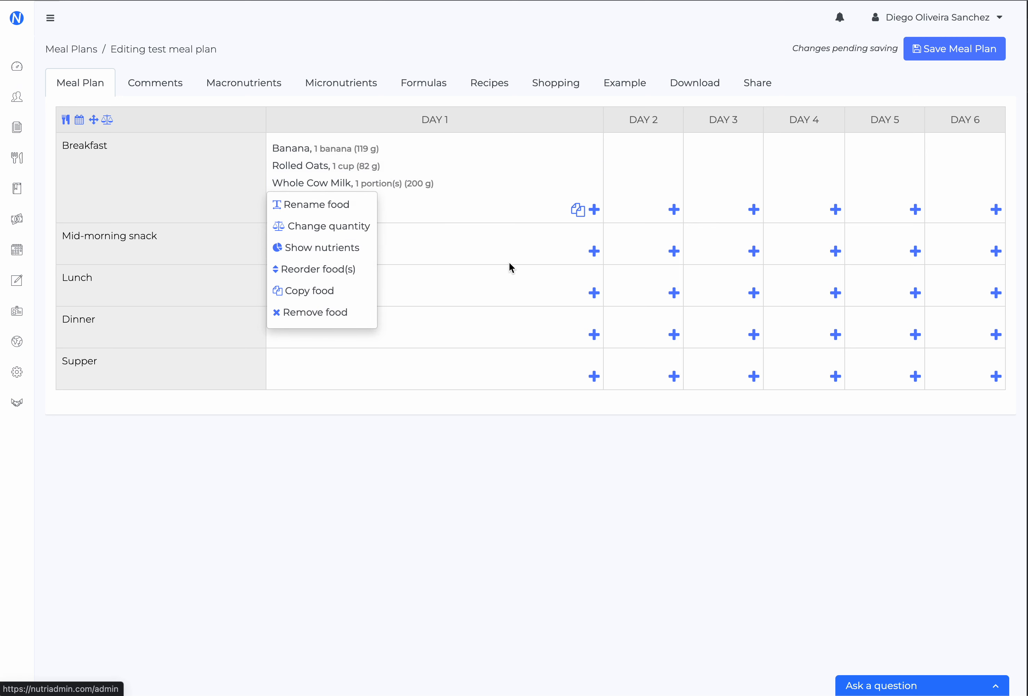
pyautogui.click(497, 265)
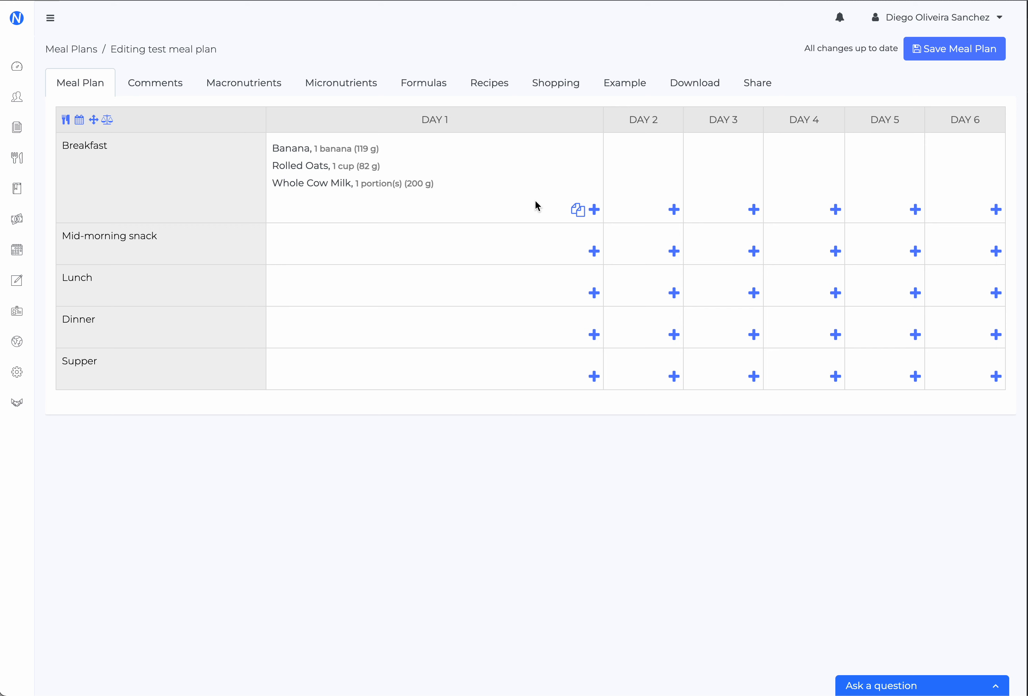
# Copy all the Day 1 breakfast foods into the breakfasts of Day 3 and Day 5
pyautogui.click(577, 210)
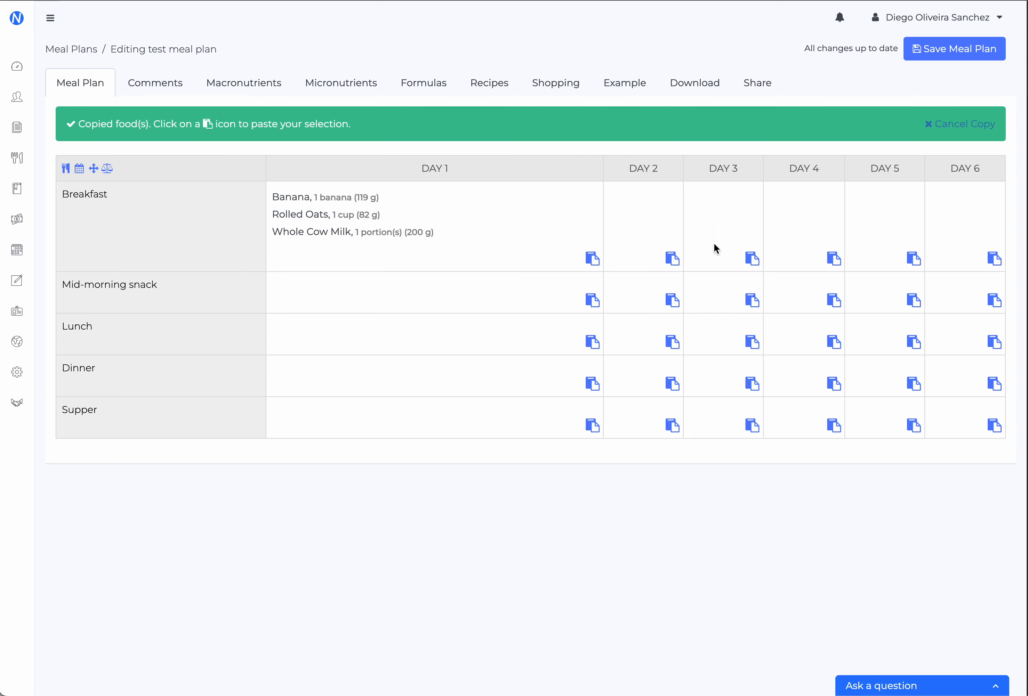
pyautogui.click(753, 259)
pyautogui.click(789, 206)
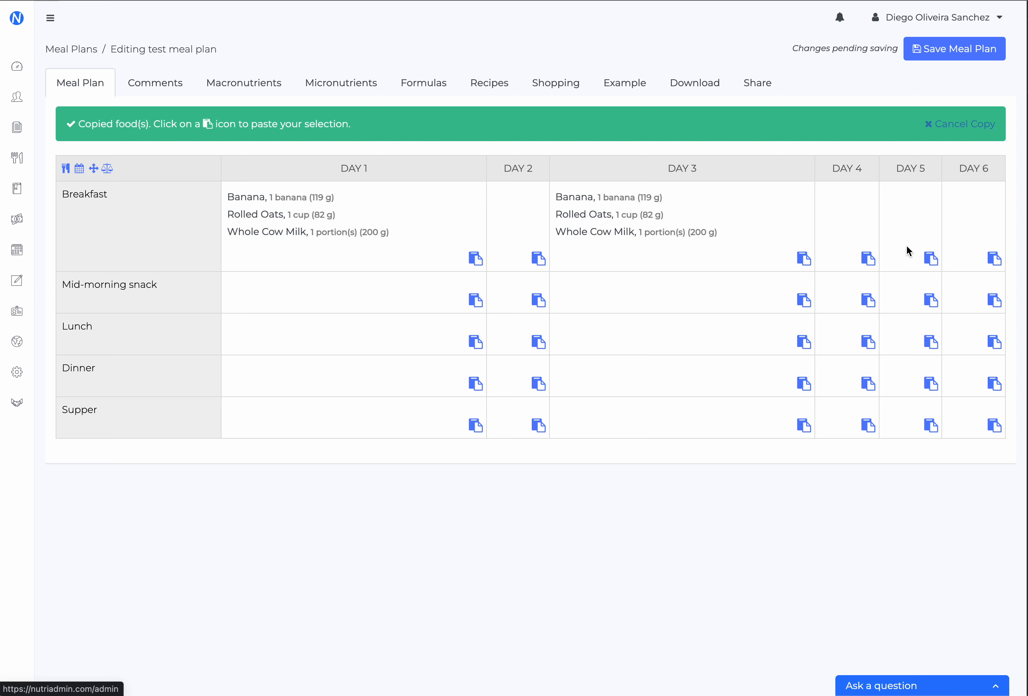
pyautogui.click(931, 258)
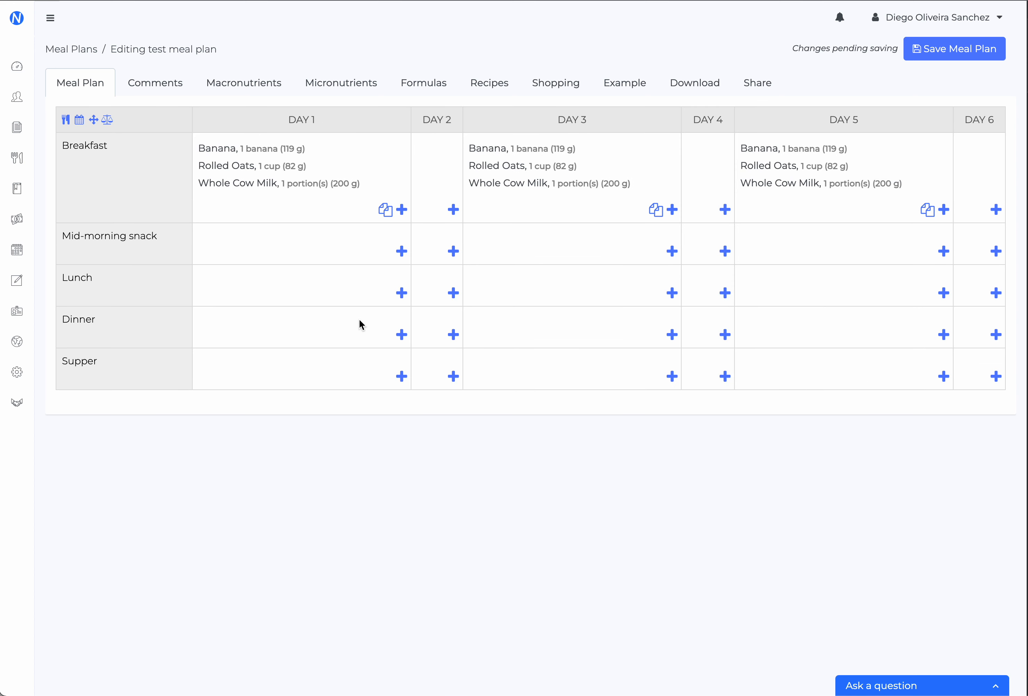
# Search the recipe database for "chicken pesto pasta" and add 30 MINUTE LEMON PESTO PASTA WITH CHICKEN to the Day 1 mid-morning snack
pyautogui.click(402, 252)
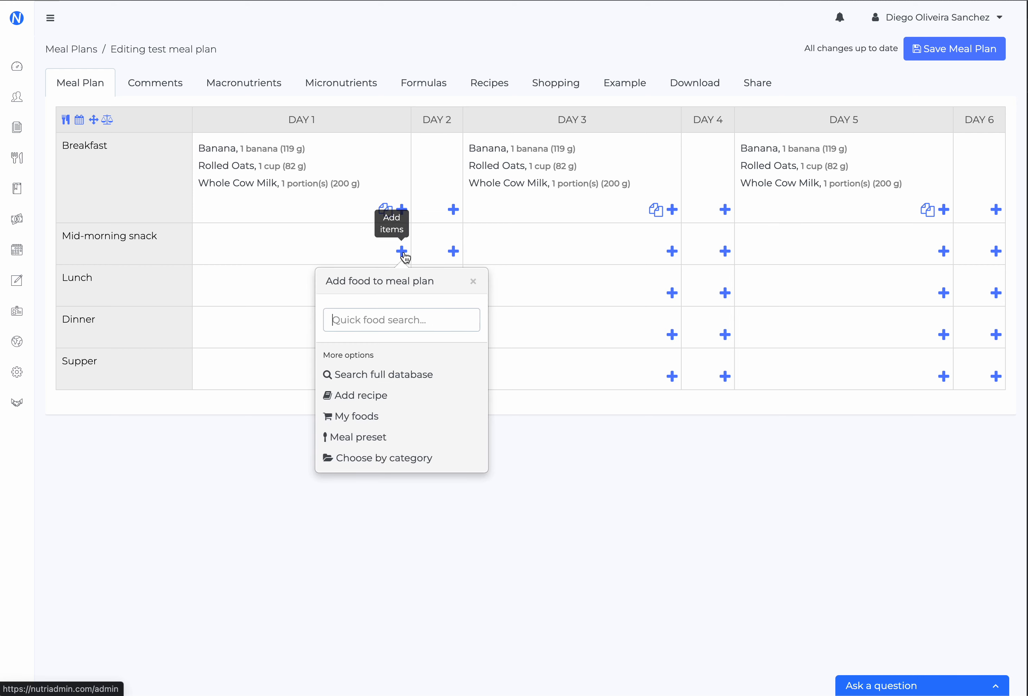
pyautogui.click(370, 396)
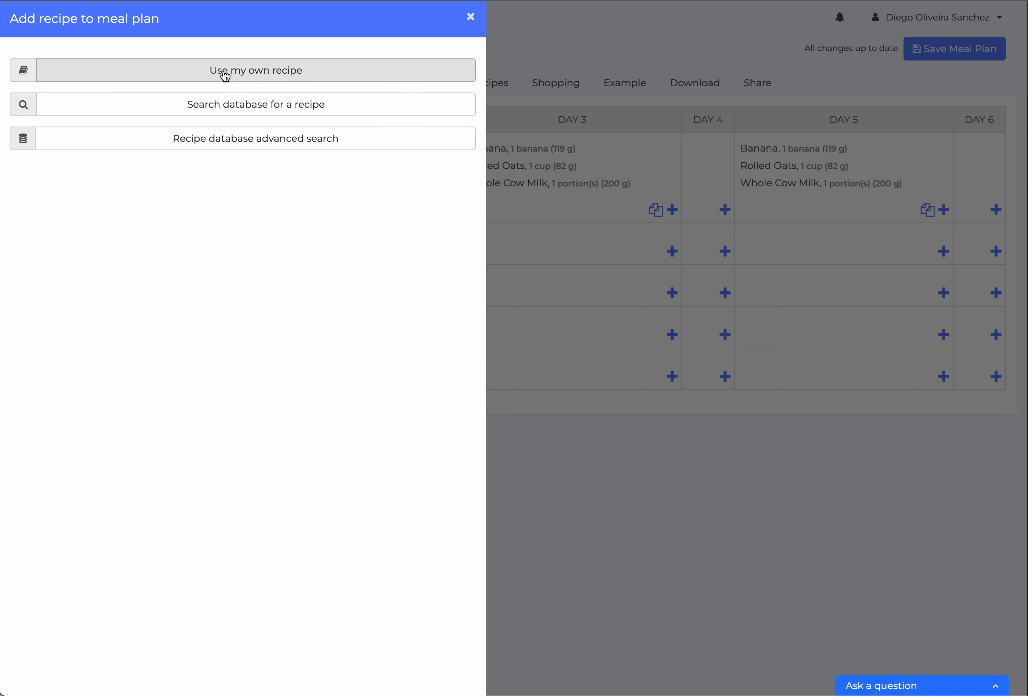
pyautogui.click(238, 109)
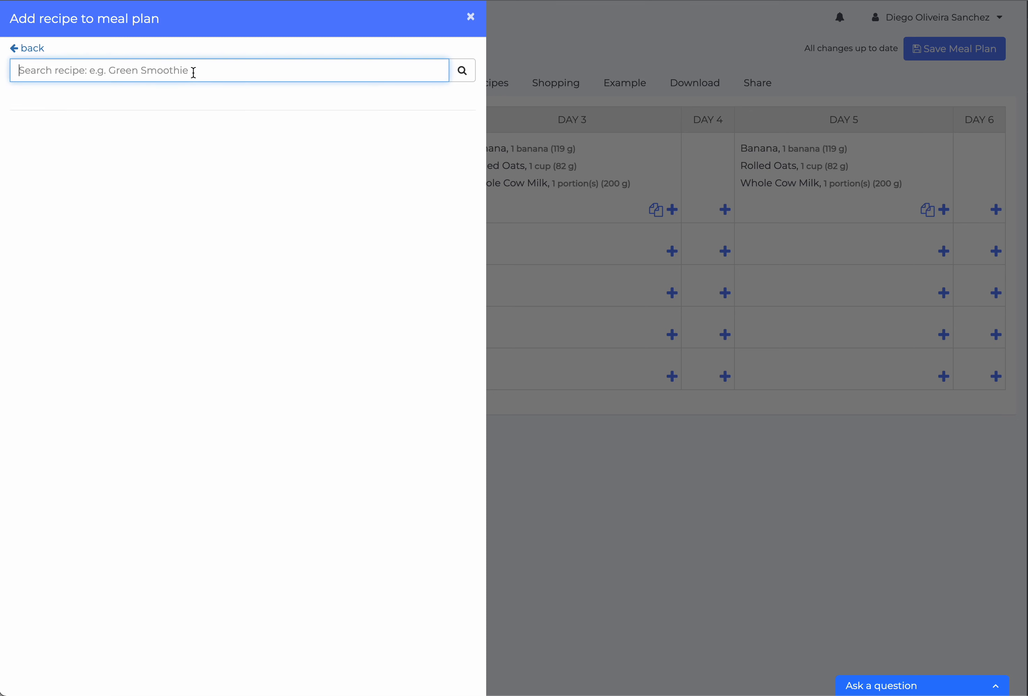
pyautogui.write('chicken pesto pasta')
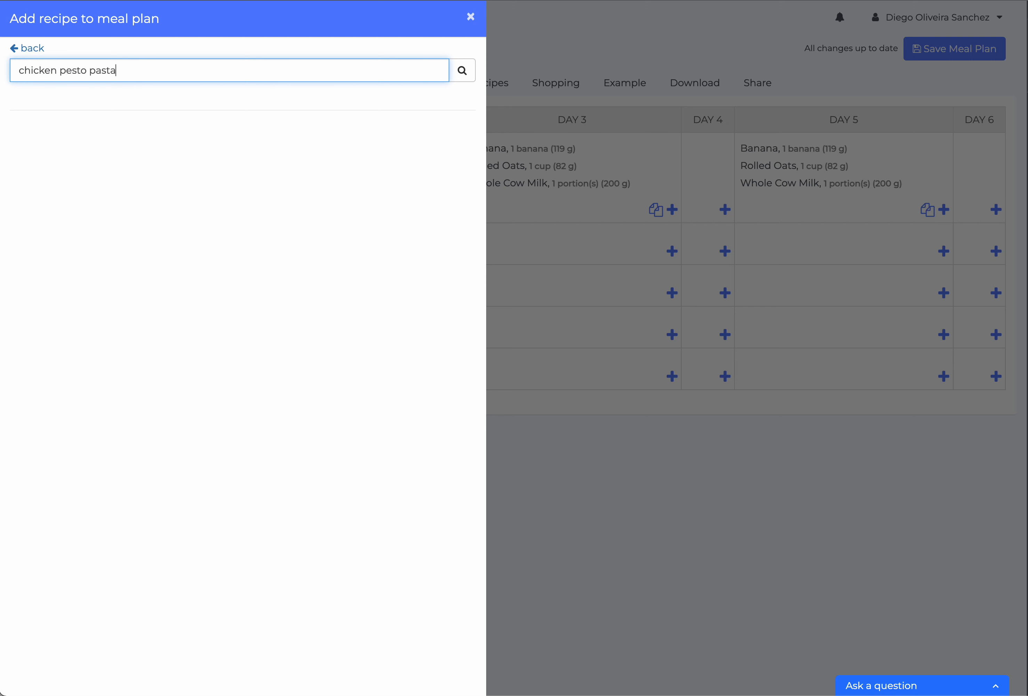
pyautogui.press('Return')
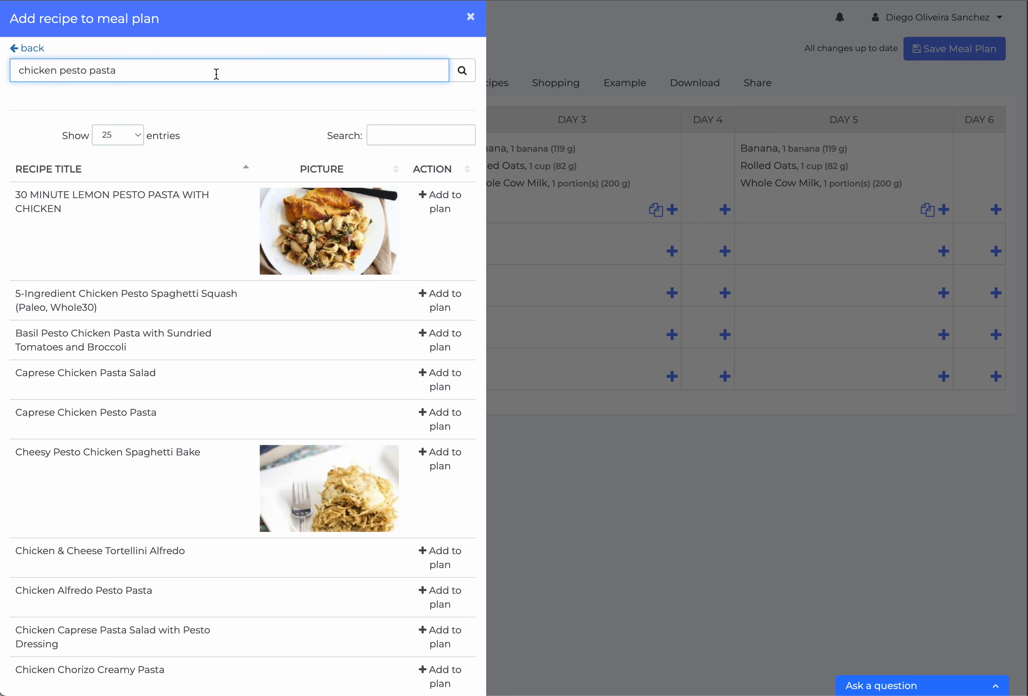
pyautogui.click(447, 199)
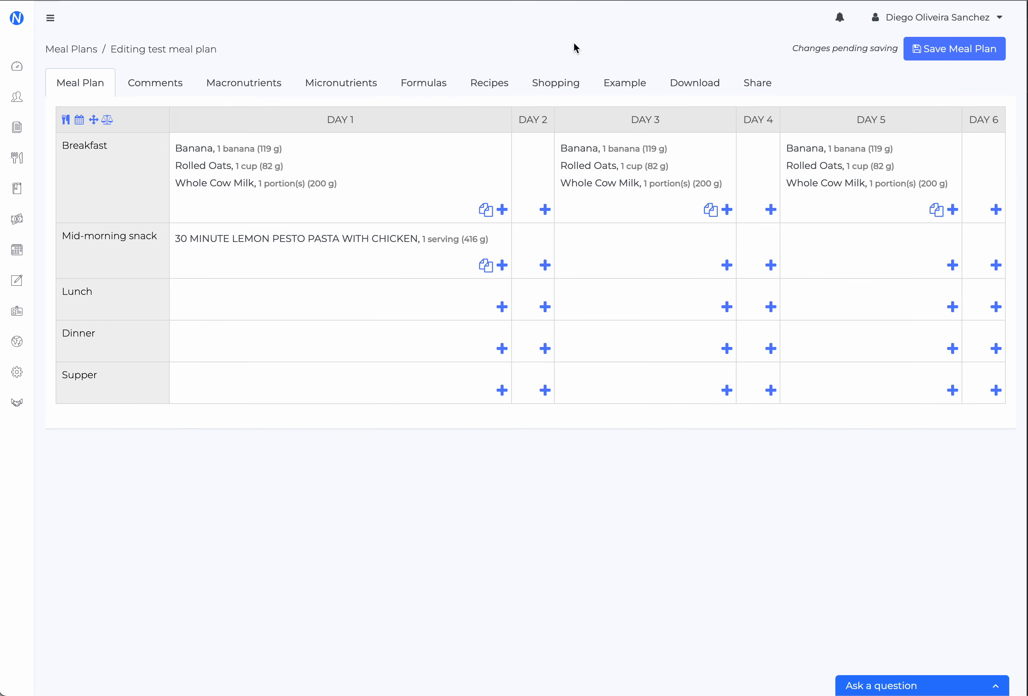
# Examine the ingredients and preparation of the lemon pesto pasta recipe, and return to the meal plan grid
pyautogui.click(504, 88)
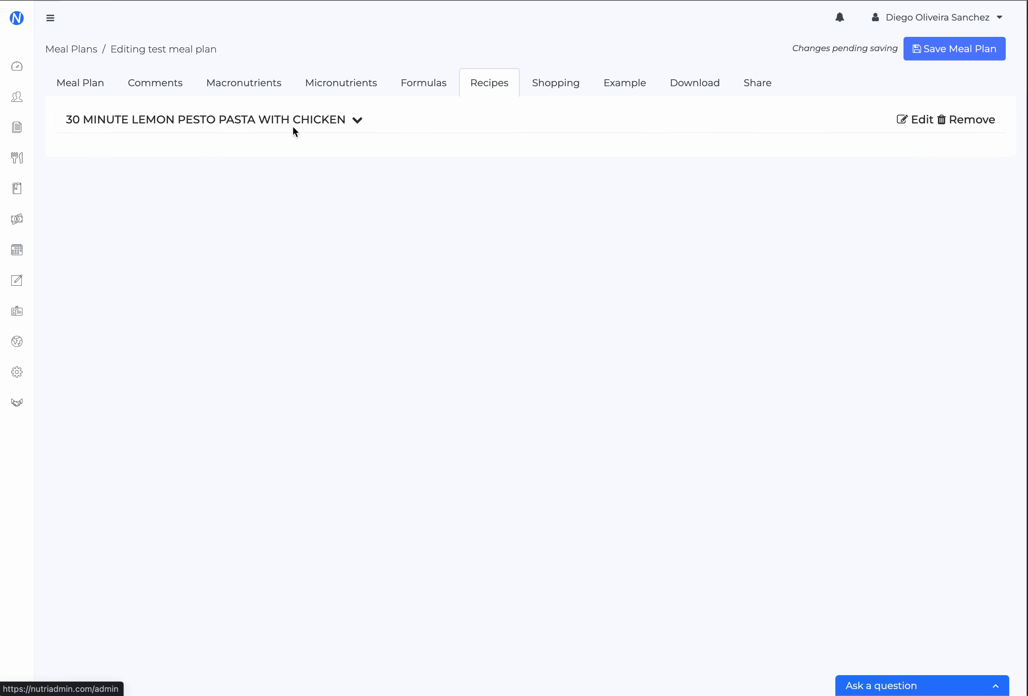
pyautogui.click(226, 121)
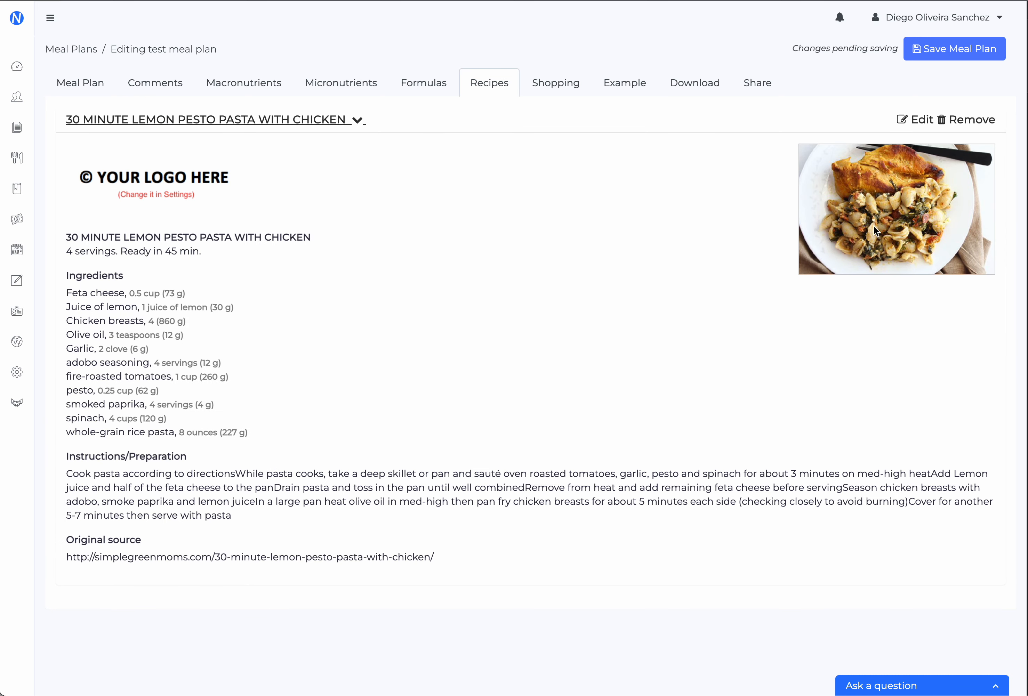
pyautogui.moveTo(68, 288); pyautogui.dragTo(271, 427)
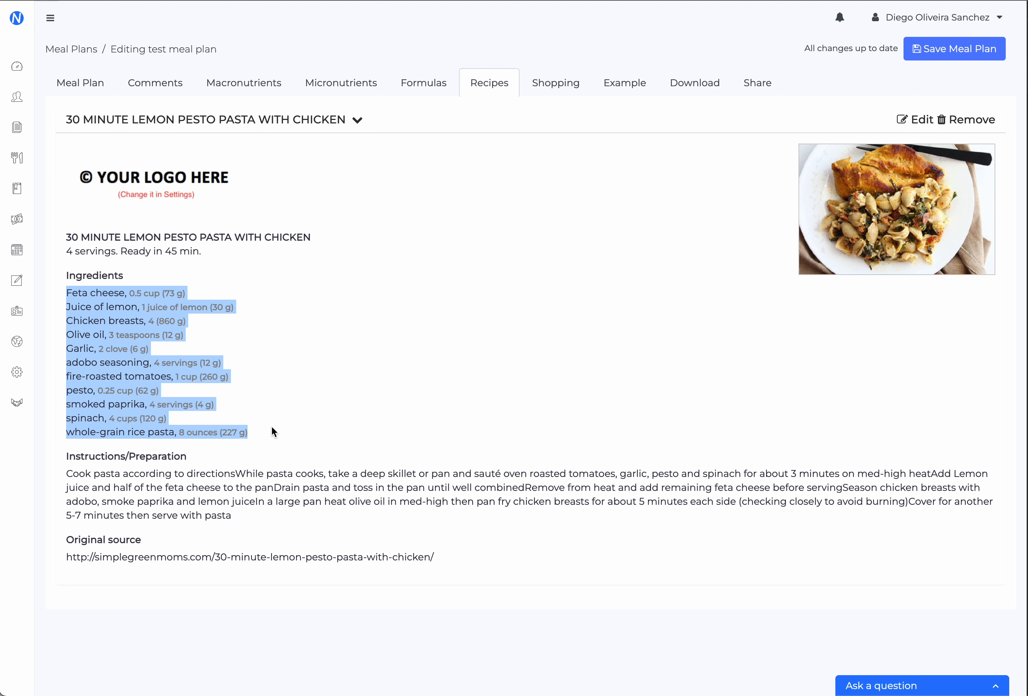
pyautogui.doubleClick(218, 475)
pyautogui.click(347, 375)
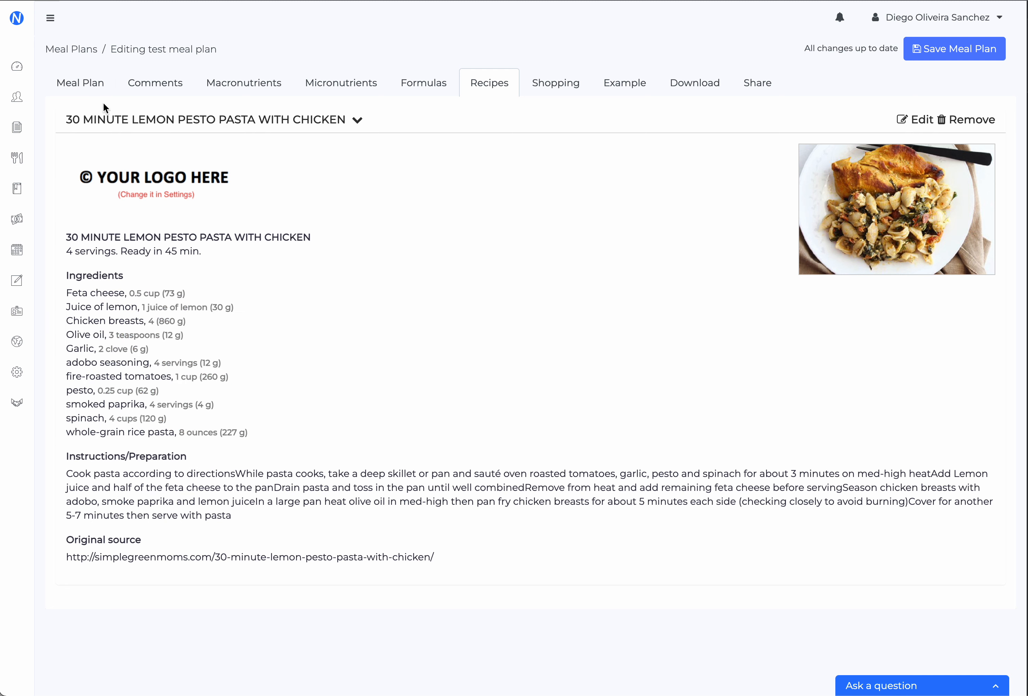
pyautogui.click(95, 84)
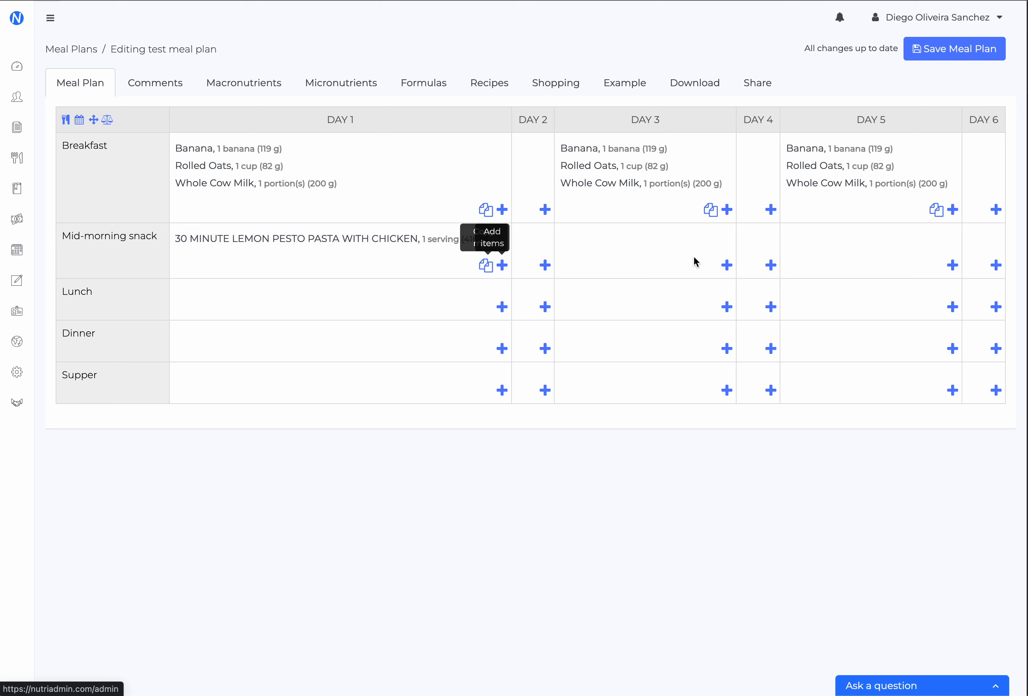
# Search for "marmite" for the Day 1 lunch and look through the USDA regular, branded USDA, AUSNUT and UK databases
pyautogui.click(502, 307)
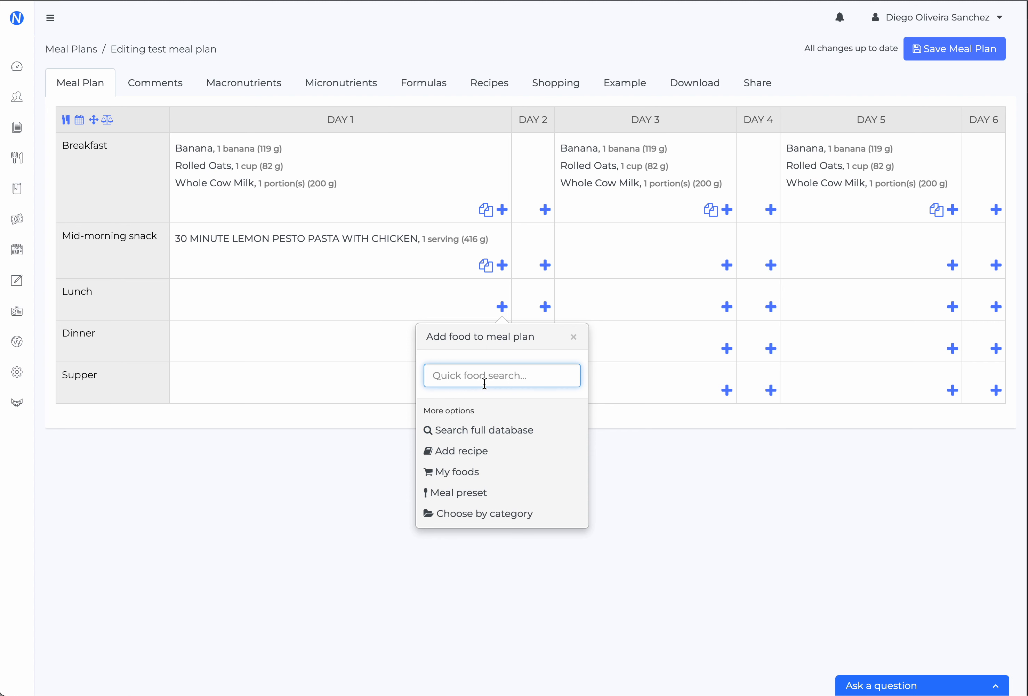
pyautogui.write('marmite')
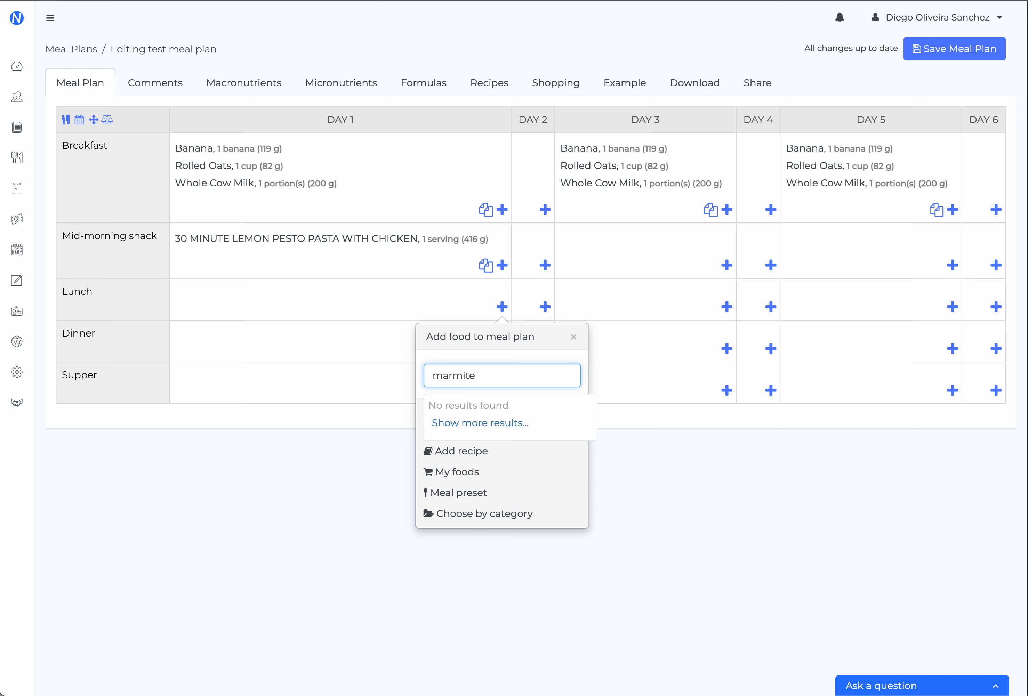
pyautogui.click(479, 426)
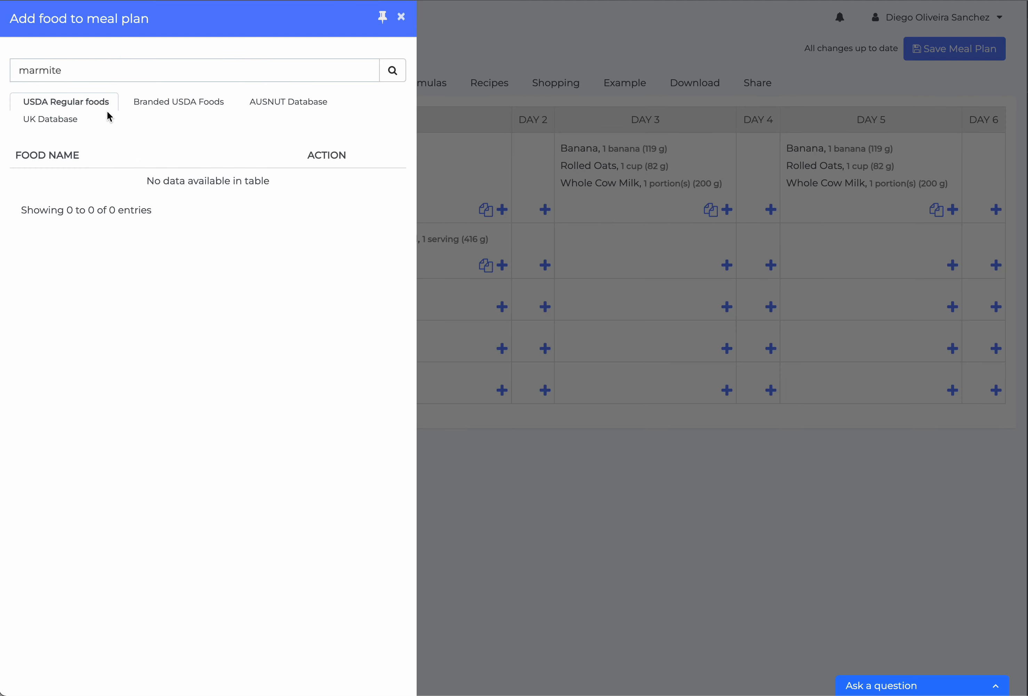
pyautogui.click(169, 104)
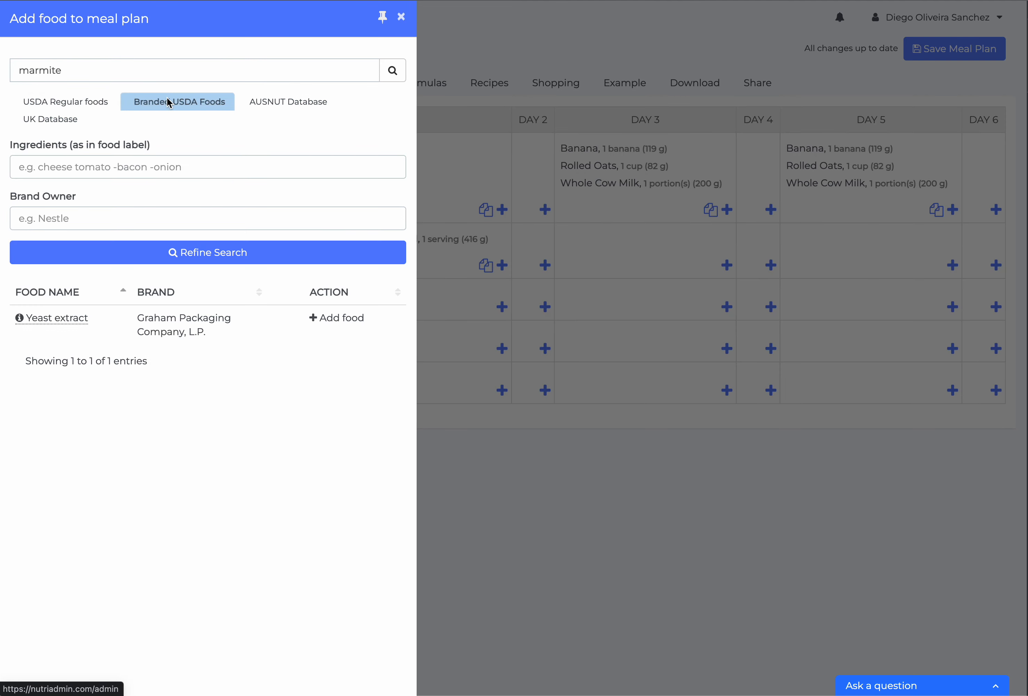
pyautogui.click(260, 107)
pyautogui.click(62, 120)
pyautogui.click(74, 100)
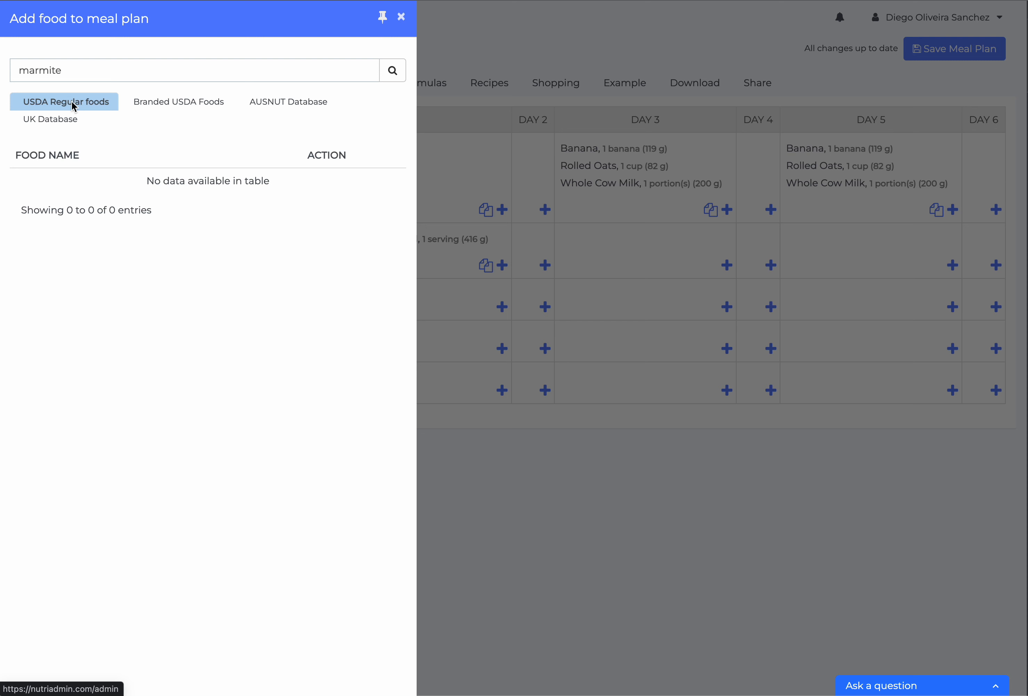
# Compare the marmite matches across the food databases and add the branded Yeast extract by Graham Packaging Company, L.P. to the Day 1 lunch
pyautogui.click(63, 71)
pyautogui.click(214, 109)
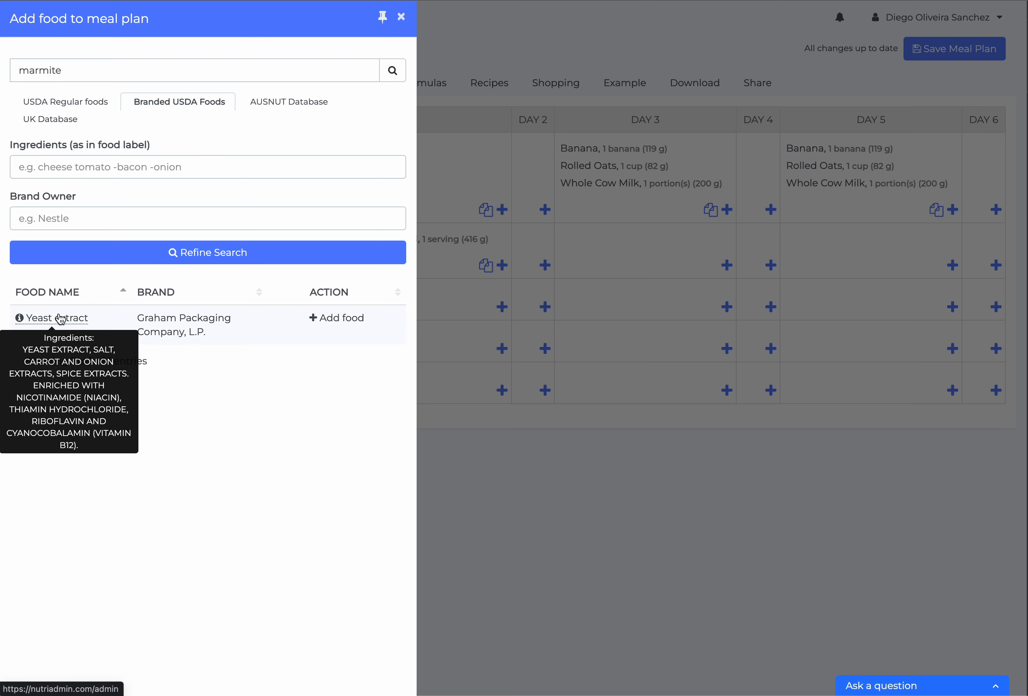
pyautogui.click(286, 101)
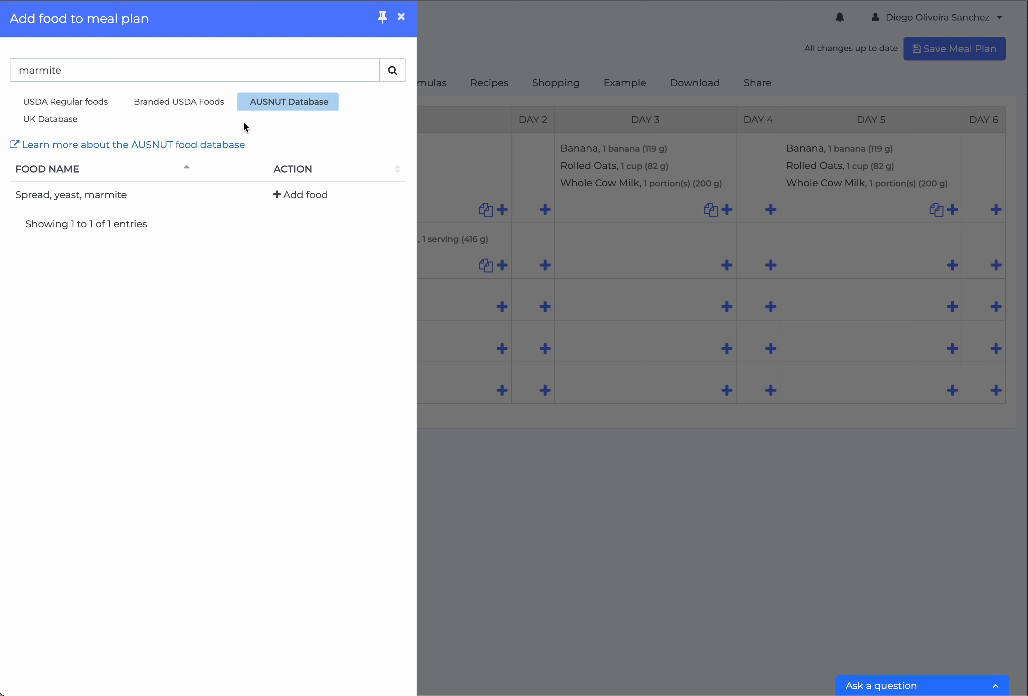
pyautogui.tripleClick(101, 193)
pyautogui.click(74, 120)
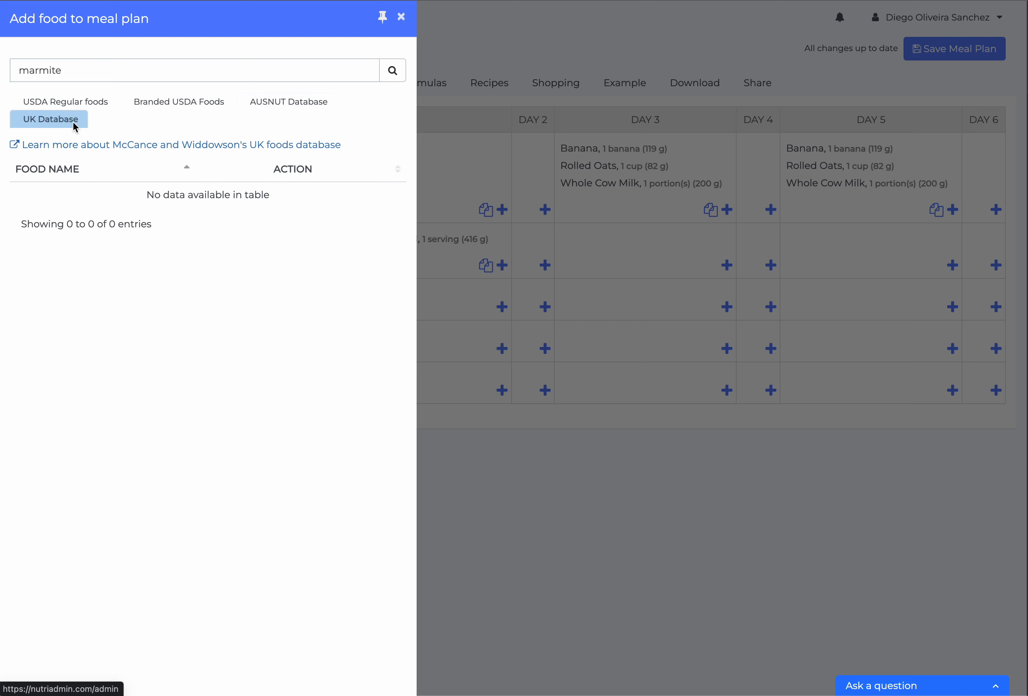
pyautogui.click(162, 102)
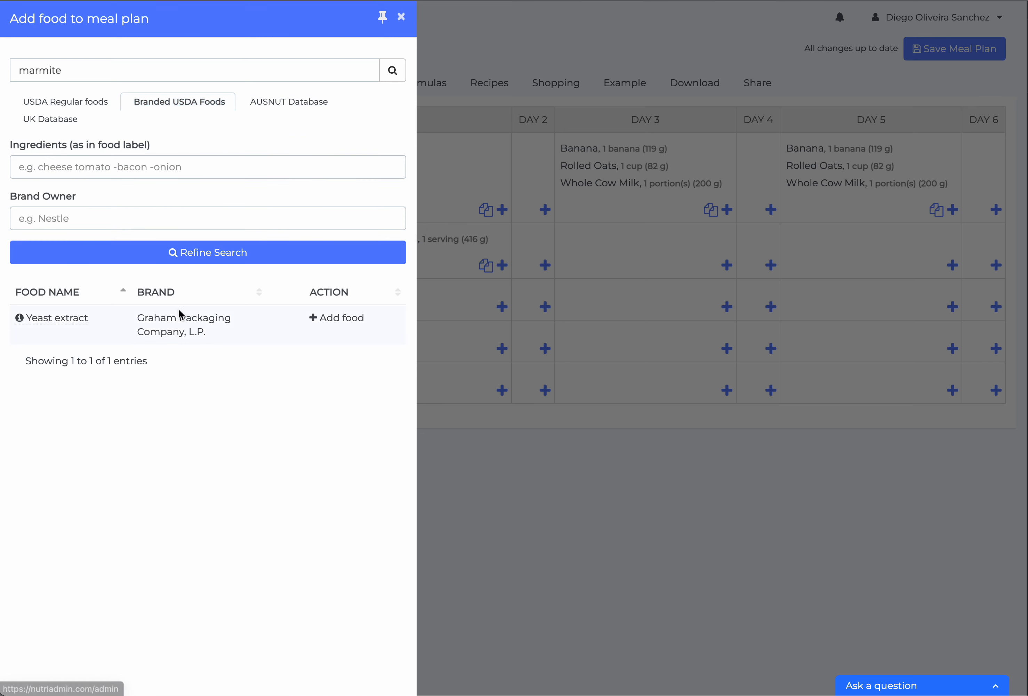
pyautogui.click(324, 318)
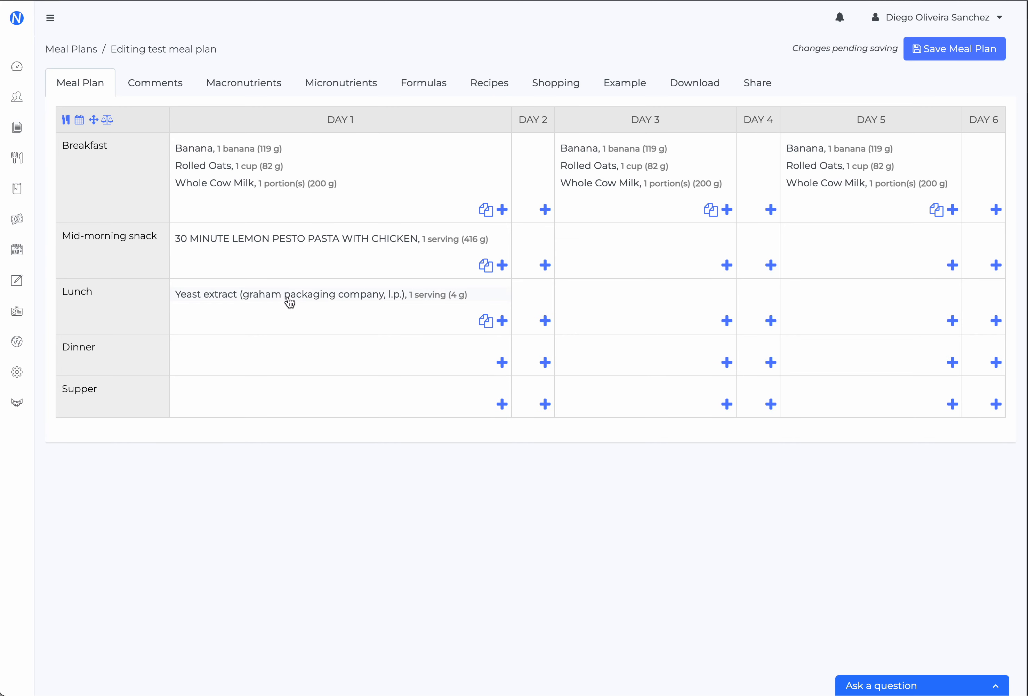
# Rename the Yeast extract in the Day 1 lunch to "marmite" and copy it into the Day 3 lunch
pyautogui.click(335, 294)
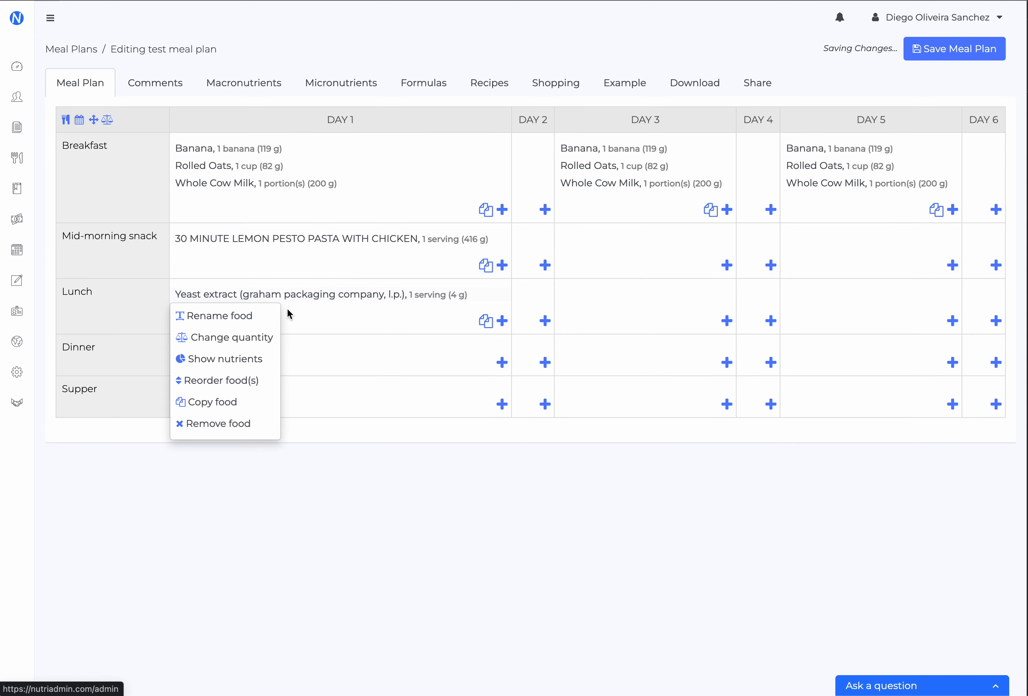
pyautogui.click(253, 316)
pyautogui.click(297, 354)
pyautogui.write('marmite')
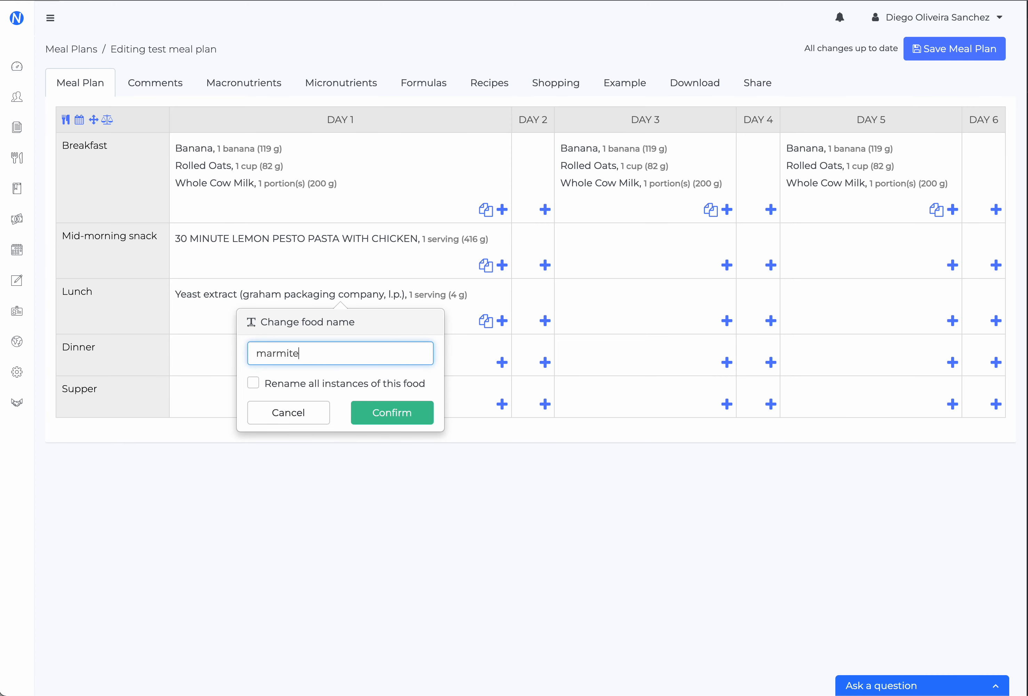
pyautogui.press('Return')
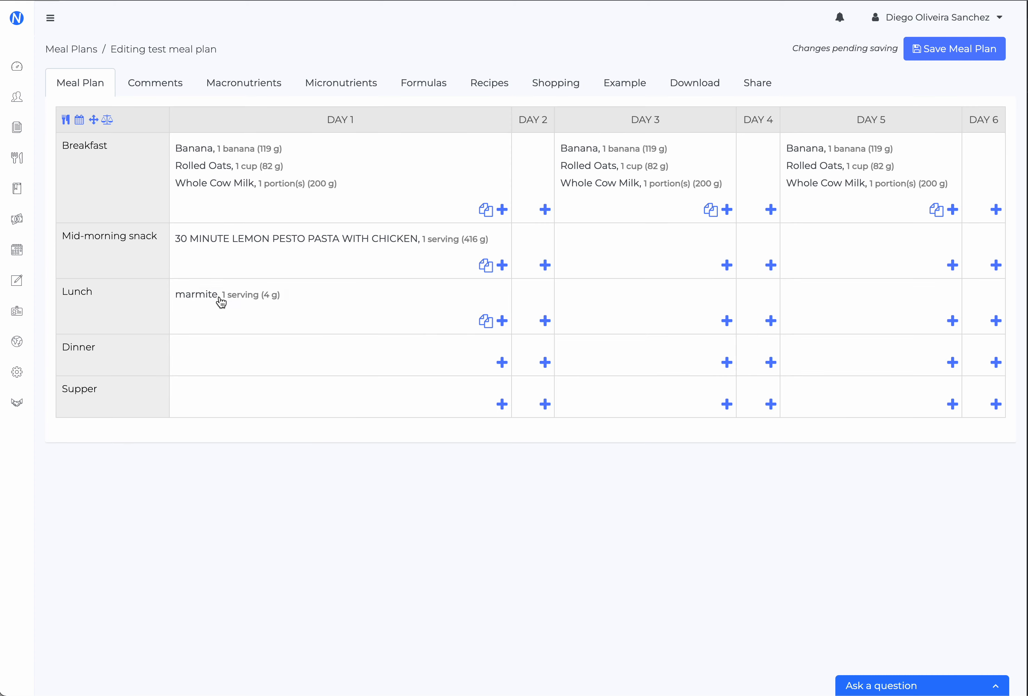
pyautogui.click(485, 321)
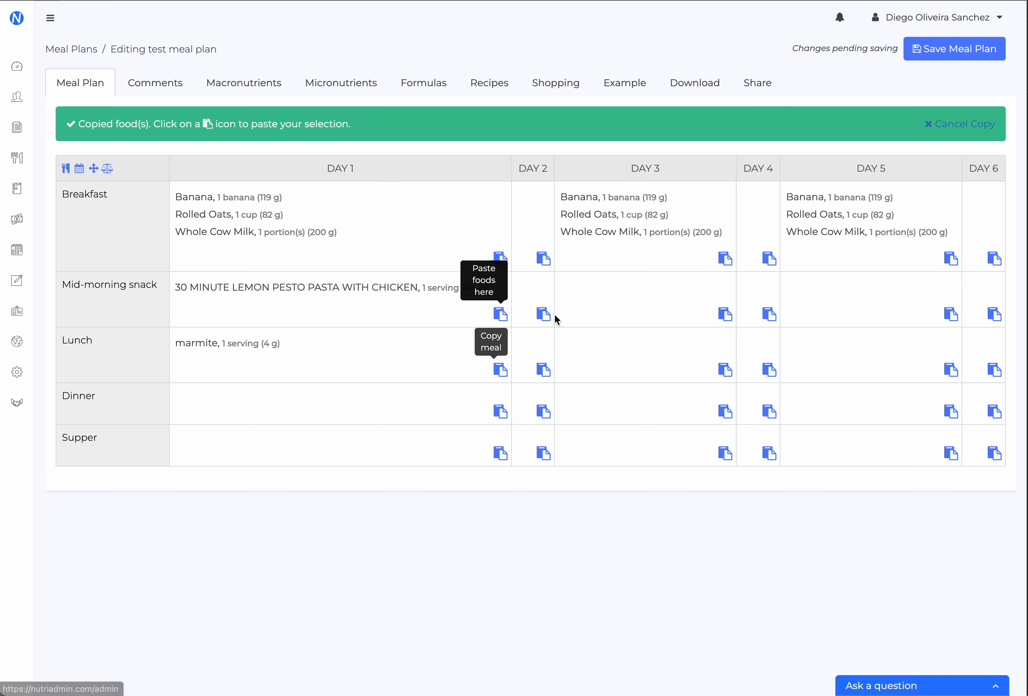
pyautogui.click(725, 370)
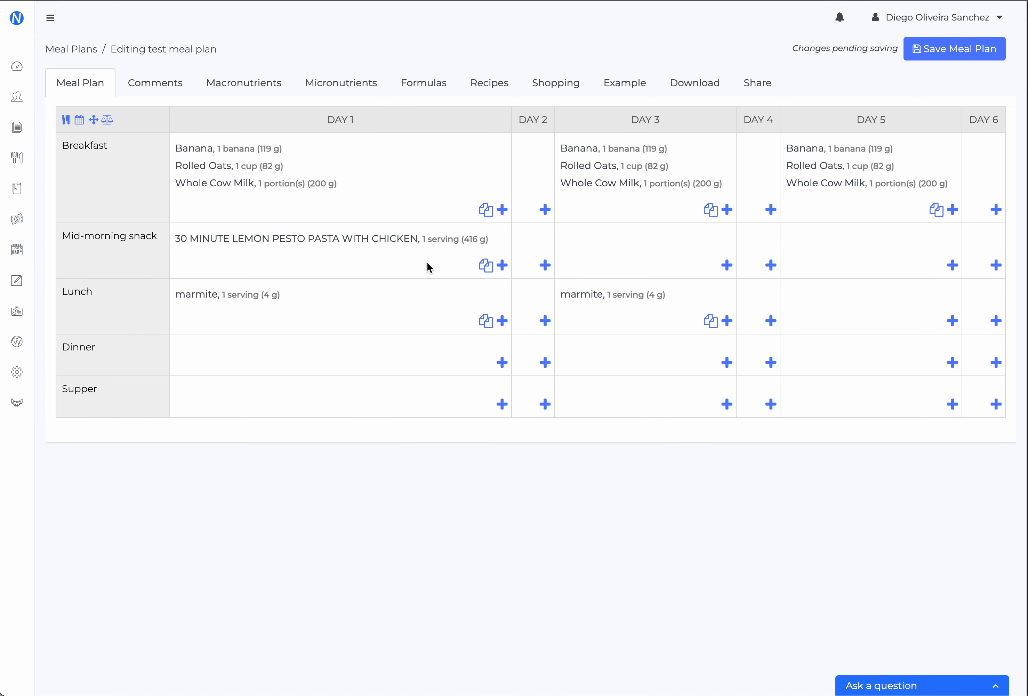
# Remove marmite from the Day 1 and Day 3 lunches
pyautogui.click(262, 294)
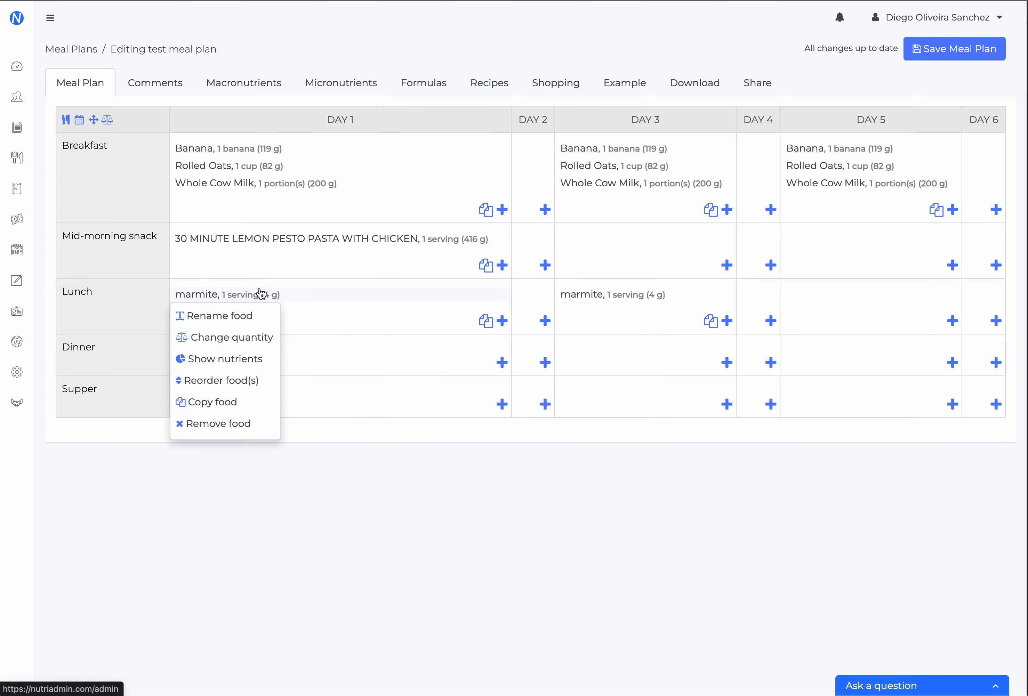
pyautogui.click(230, 424)
pyautogui.click(623, 300)
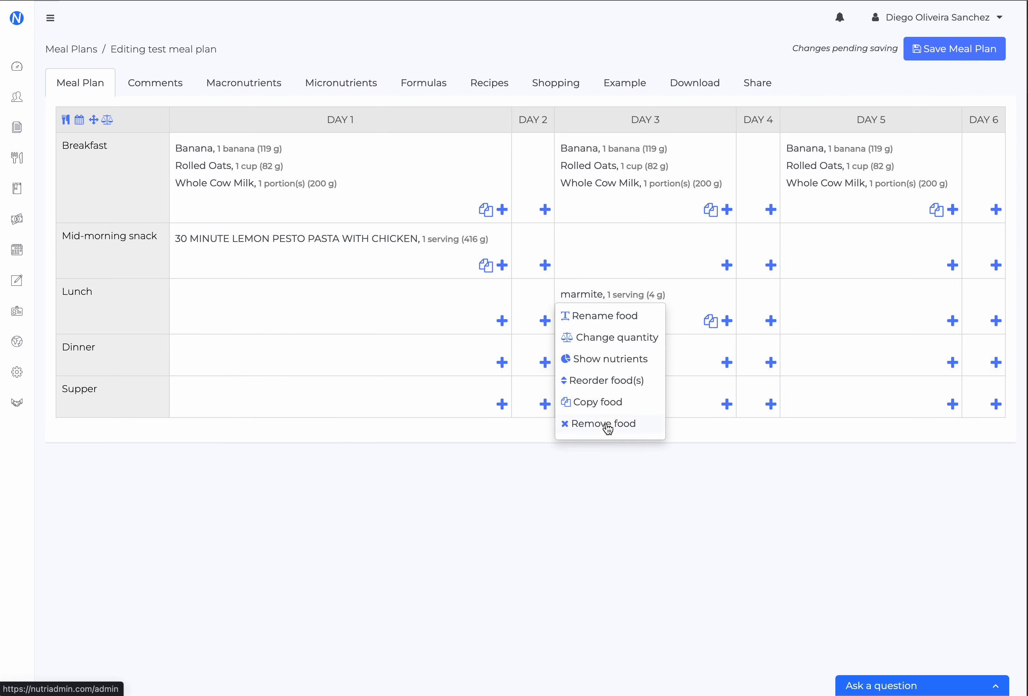
pyautogui.click(604, 424)
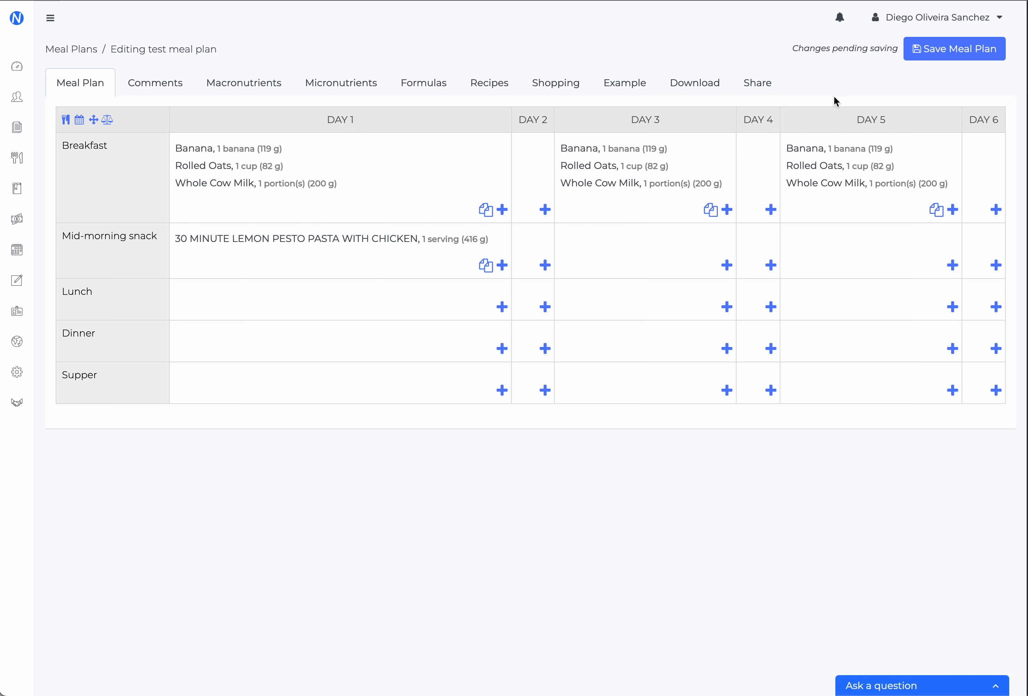
# Examine the plan's macronutrient and meal energy charts, and show the macronutrient details for Day 1
pyautogui.tripleClick(840, 48)
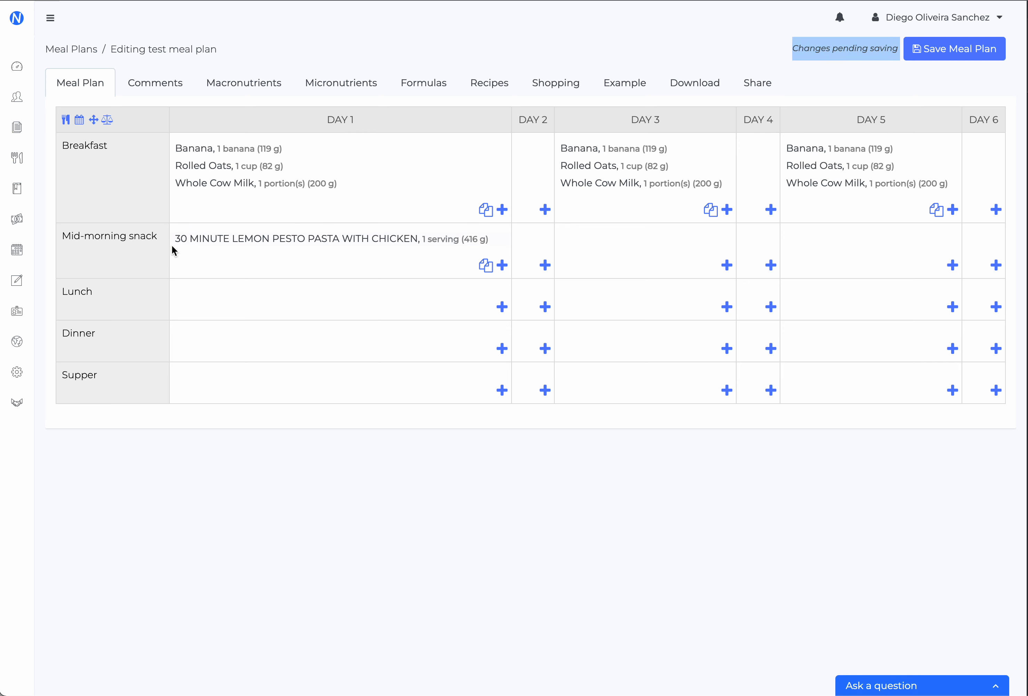
pyautogui.click(249, 87)
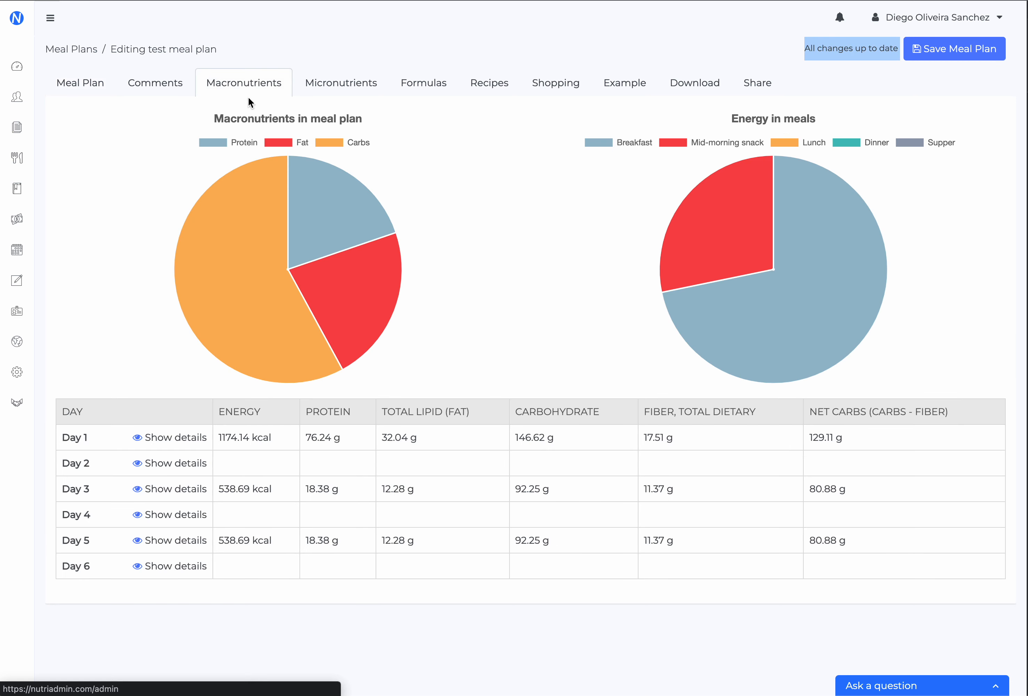
pyautogui.moveTo(242, 299)
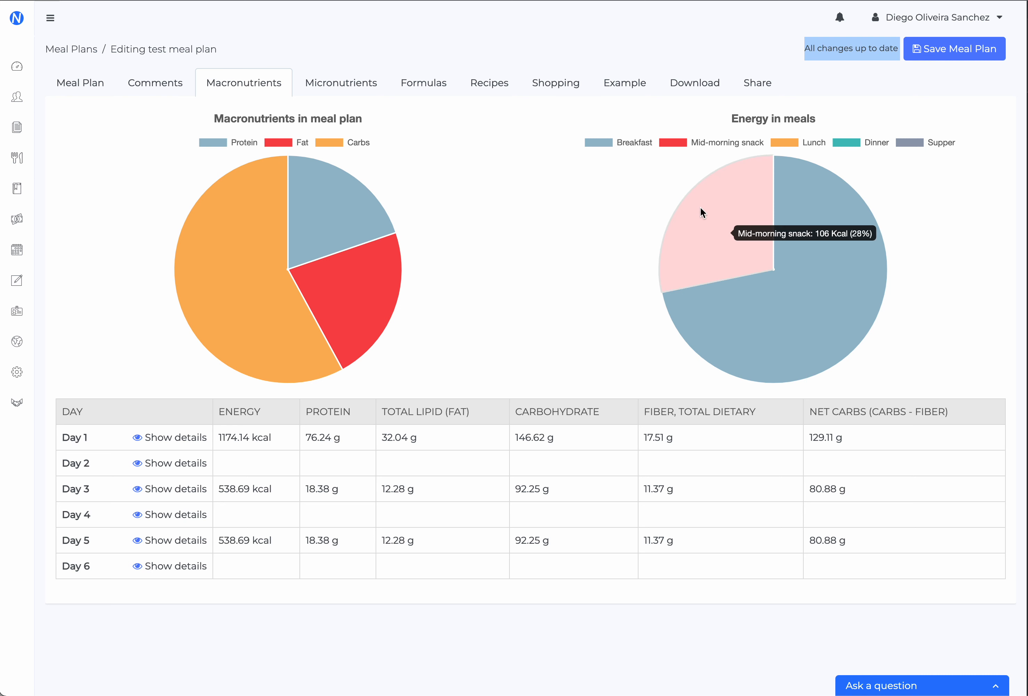
pyautogui.moveTo(777, 272)
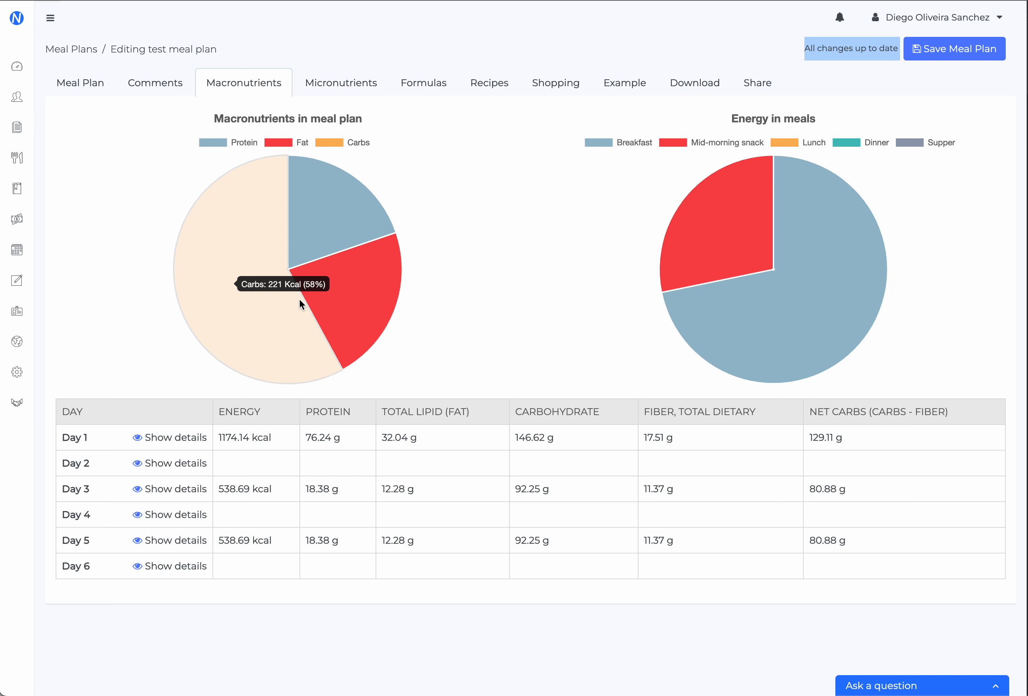
pyautogui.tripleClick(77, 436)
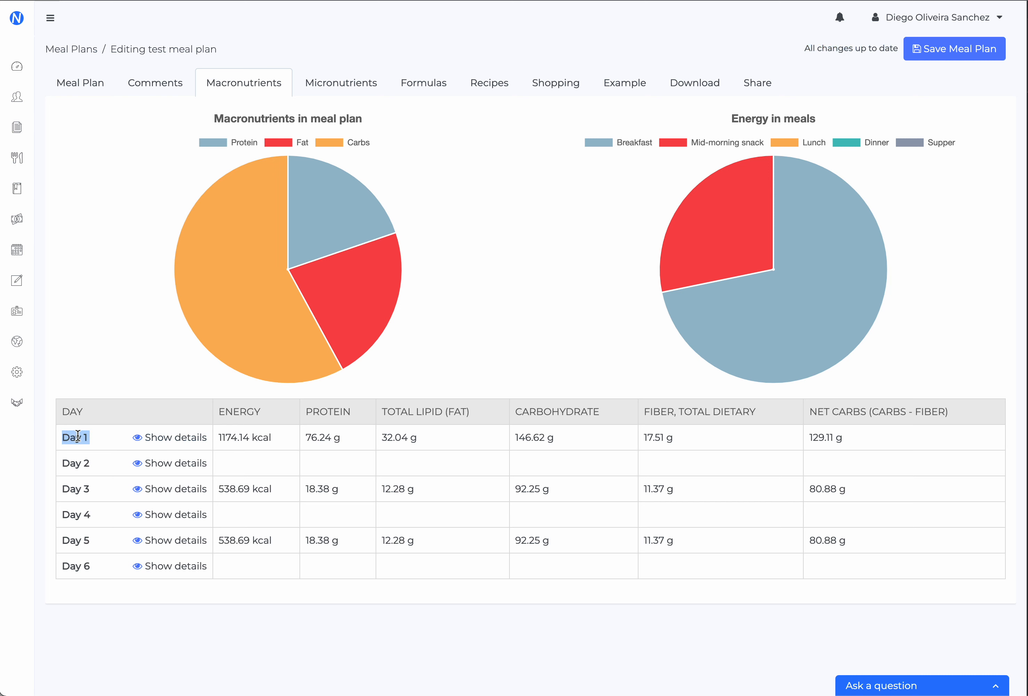
pyautogui.click(177, 438)
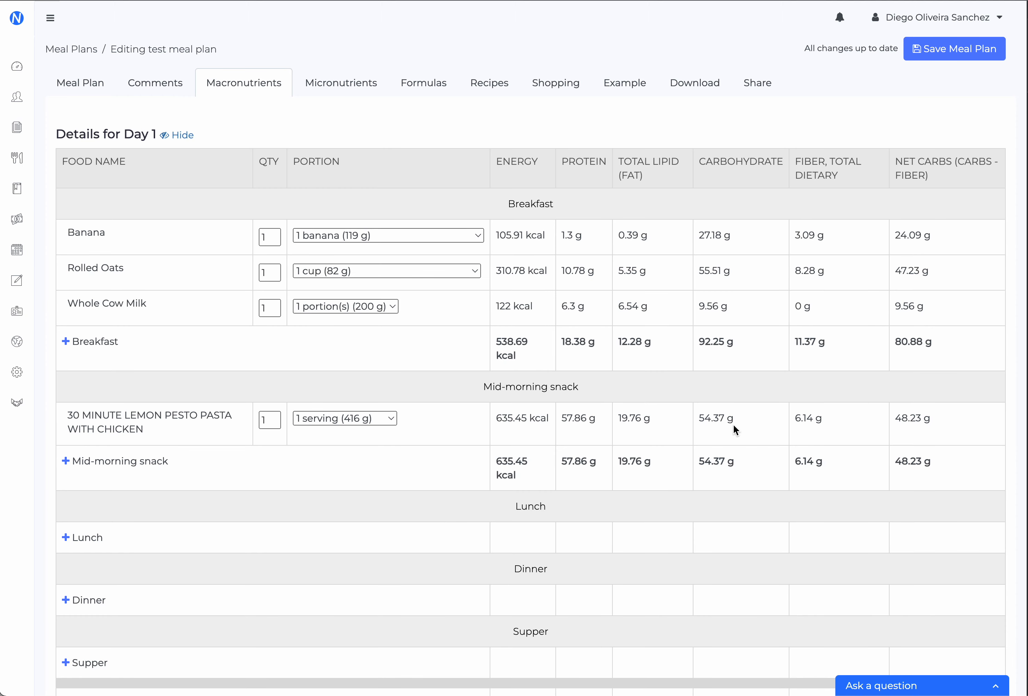
# Set the Day 1 breakfast portions to 1 cup, sliced (150 g) for Banana and 1 cup (84 g) for Rolled Oats
pyautogui.scroll(-3, 115, 500)
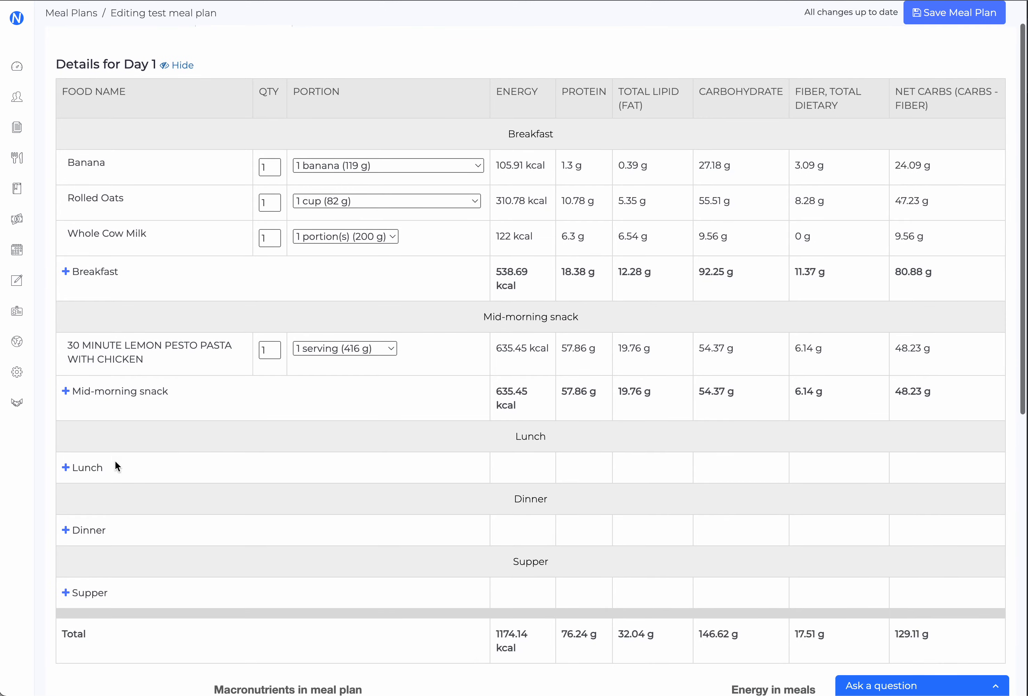
pyautogui.click(329, 161)
pyautogui.click(360, 304)
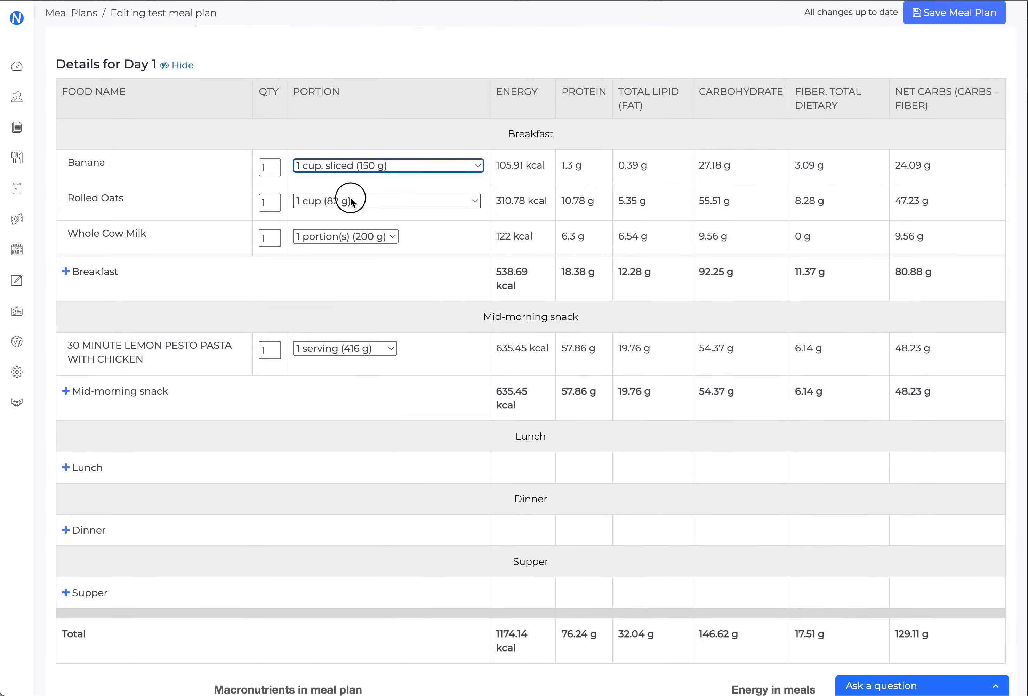
pyautogui.click(353, 201)
pyautogui.click(342, 317)
# Set the Rolled Oats quantity in the Day 1 breakfast to 2 and check the breakfast's energy and nutrient totals
pyautogui.click(266, 202)
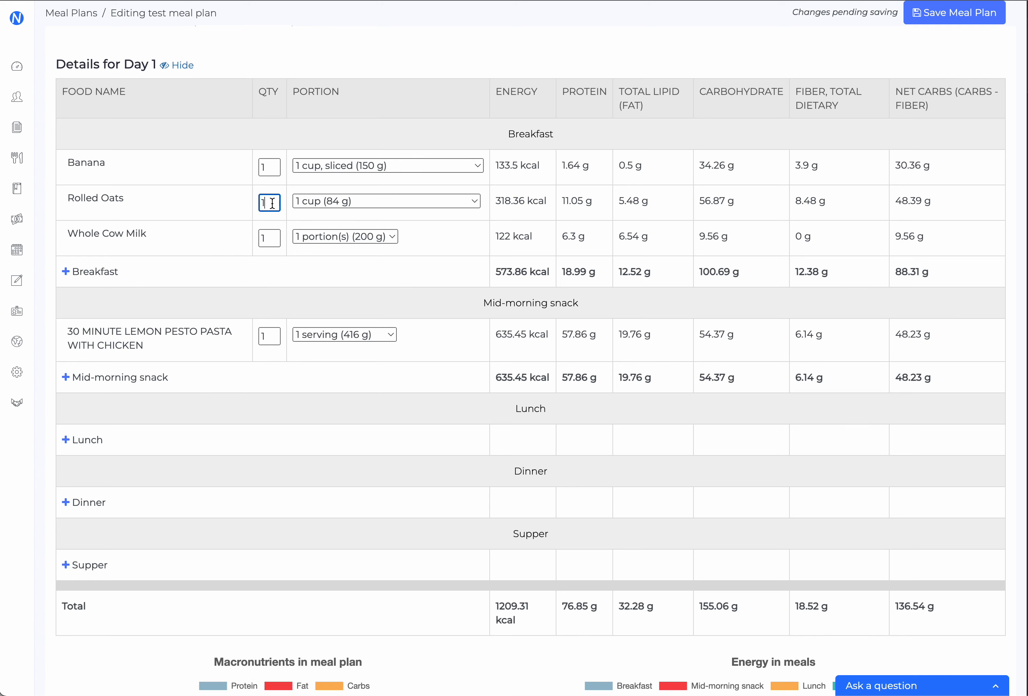
pyautogui.press('BackSpace')
pyautogui.click(181, 217)
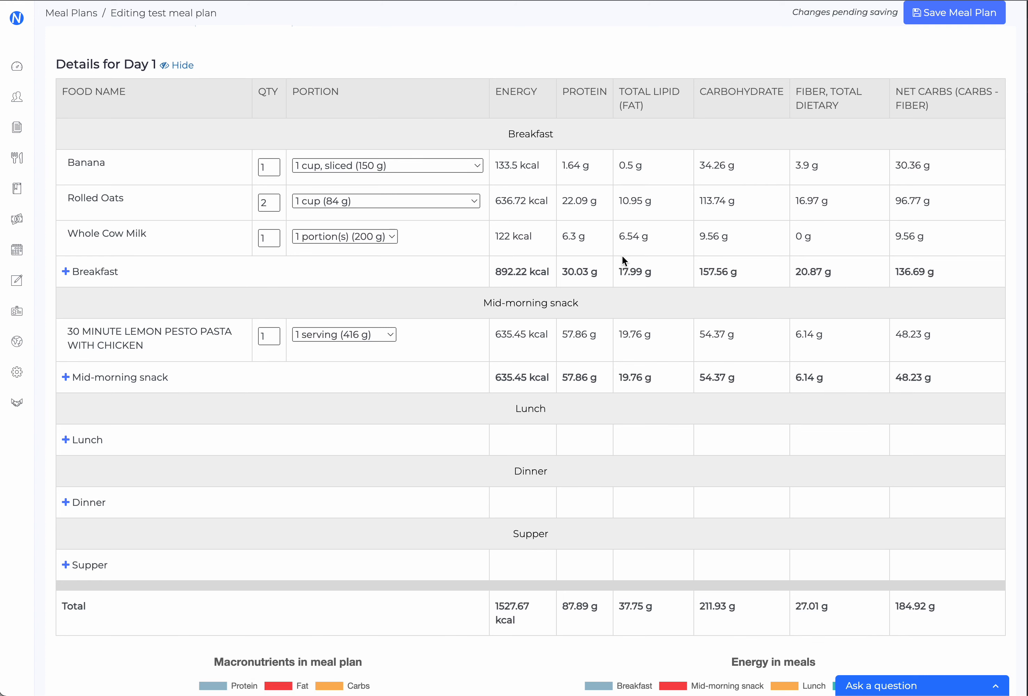
pyautogui.doubleClick(526, 266)
pyautogui.click(763, 279)
# Search for salmon from the macronutrient details and add Salmon, Fresh to the Day 1 lunch
pyautogui.scroll(-1, 317, 358)
pyautogui.click(84, 422)
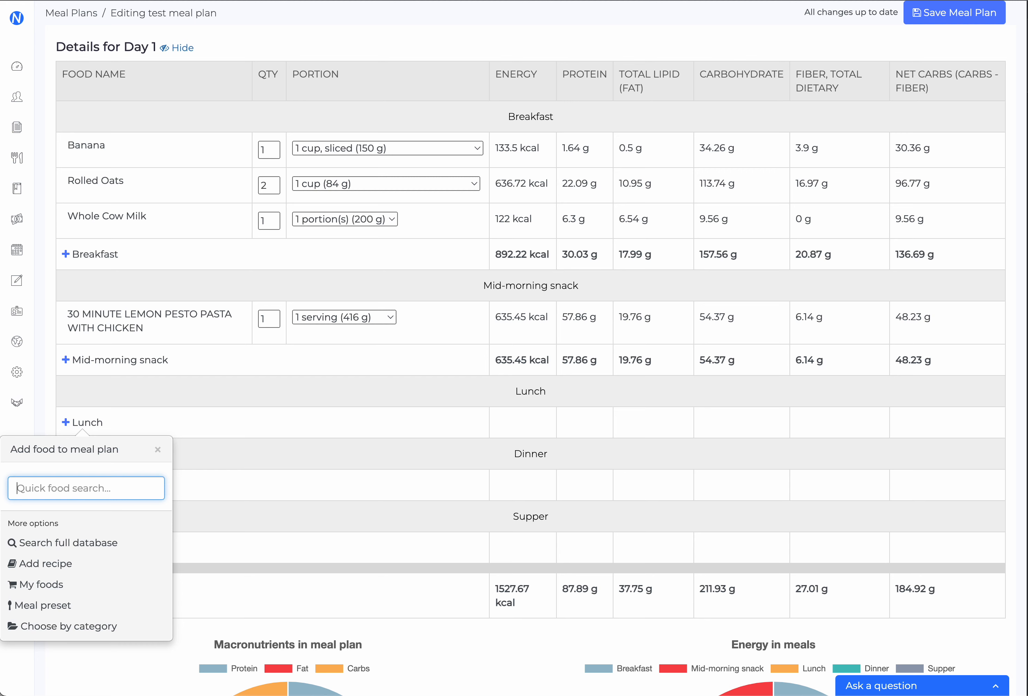
pyautogui.write('salmon')
pyautogui.click(97, 524)
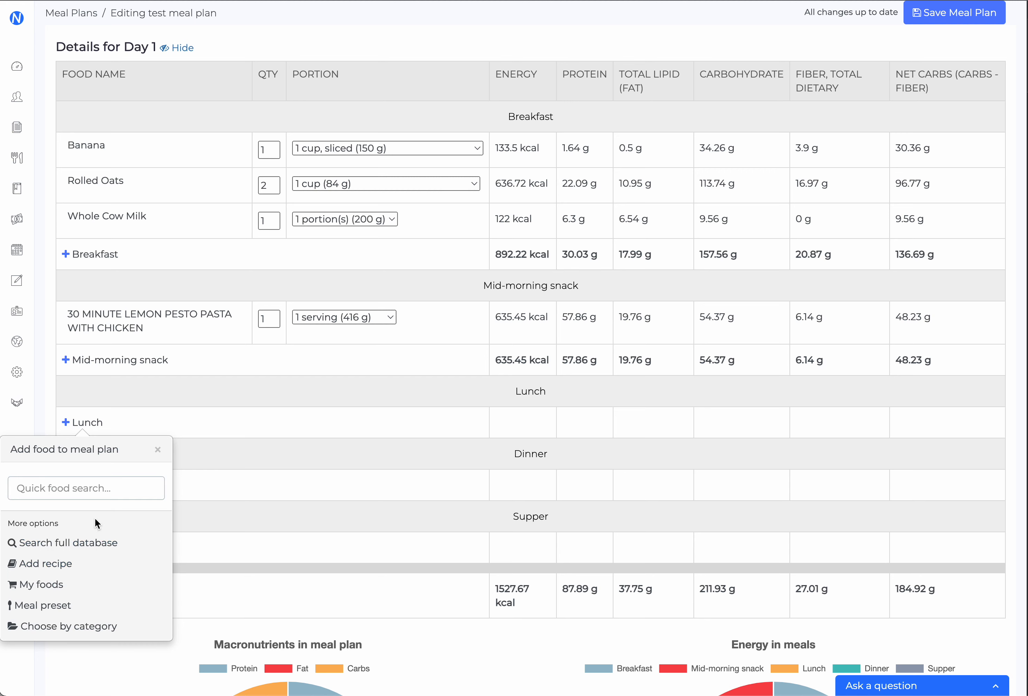
pyautogui.click(158, 450)
# Examine the Day 1 totals for energy, protein, fat, carbohydrate and fiber
pyautogui.scroll(-1, 316, 440)
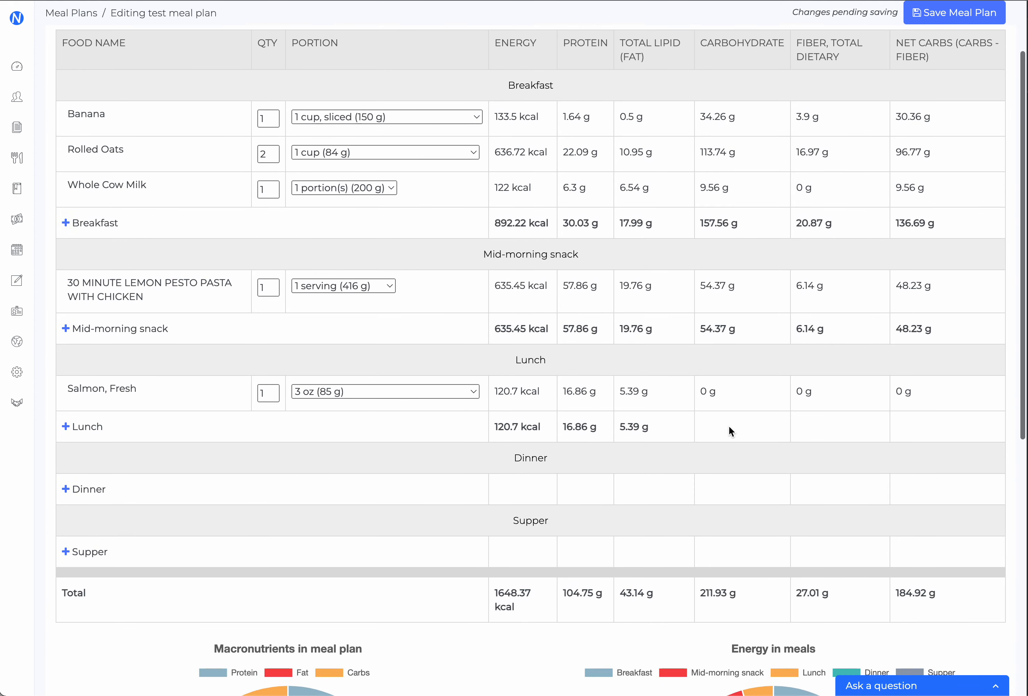
pyautogui.scroll(-1, 711, 453)
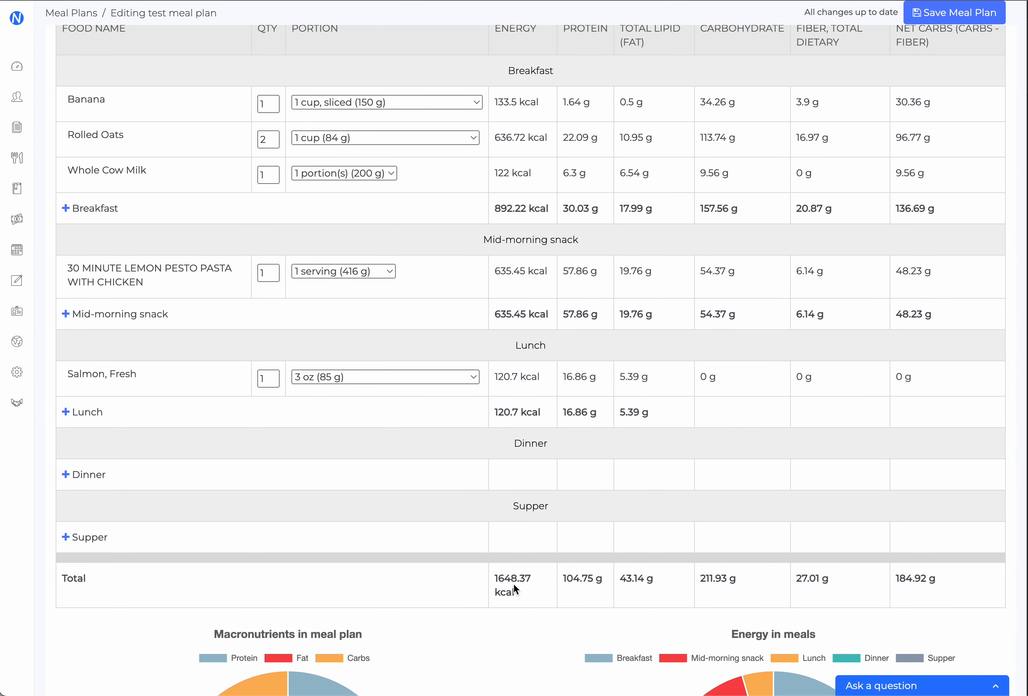
pyautogui.moveTo(519, 592); pyautogui.dragTo(490, 577)
pyautogui.click(592, 587)
pyautogui.doubleClick(727, 584)
pyautogui.tripleClick(806, 580)
pyautogui.click(681, 577)
pyautogui.scroll(3, 286, 533)
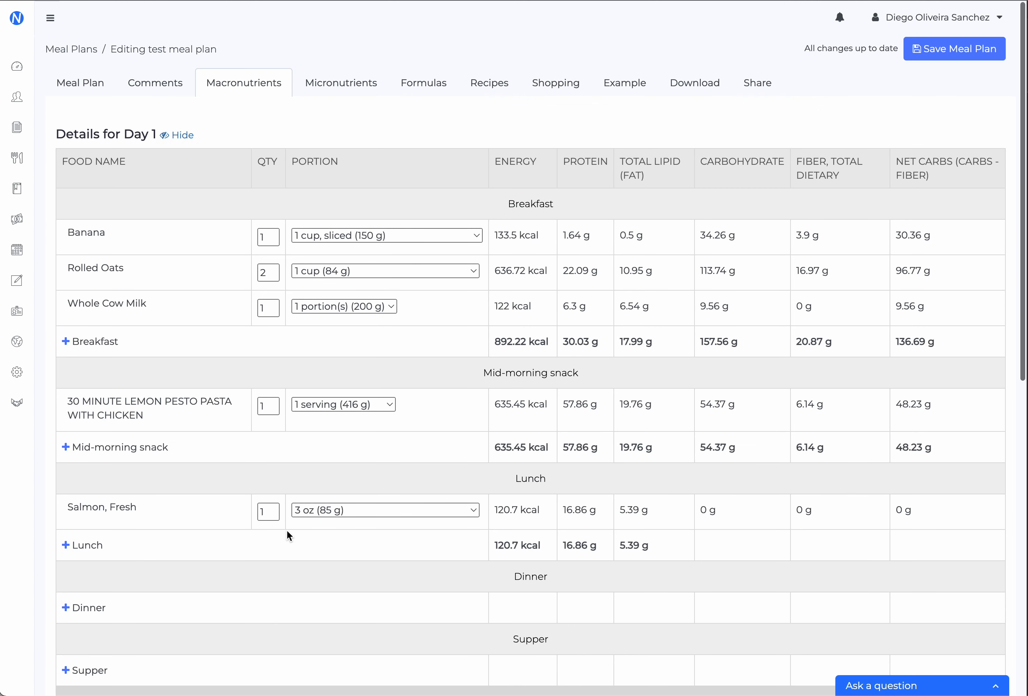
# Examine the plan's micronutrient table and the life stage group it is based on, leaving the group's settings as they are
pyautogui.click(343, 85)
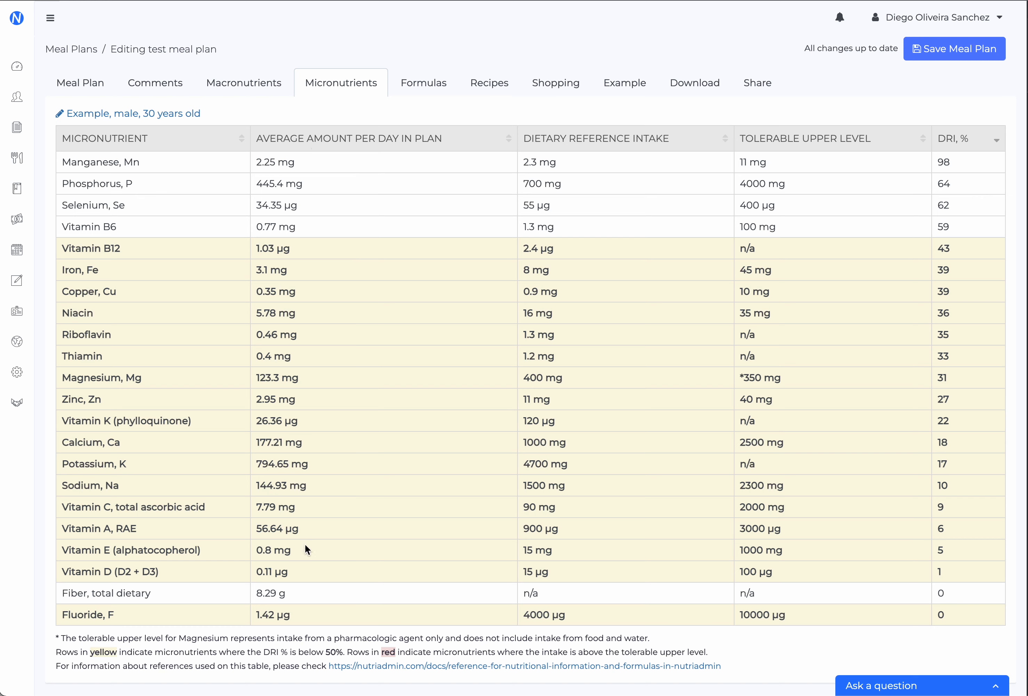
pyautogui.click(108, 113)
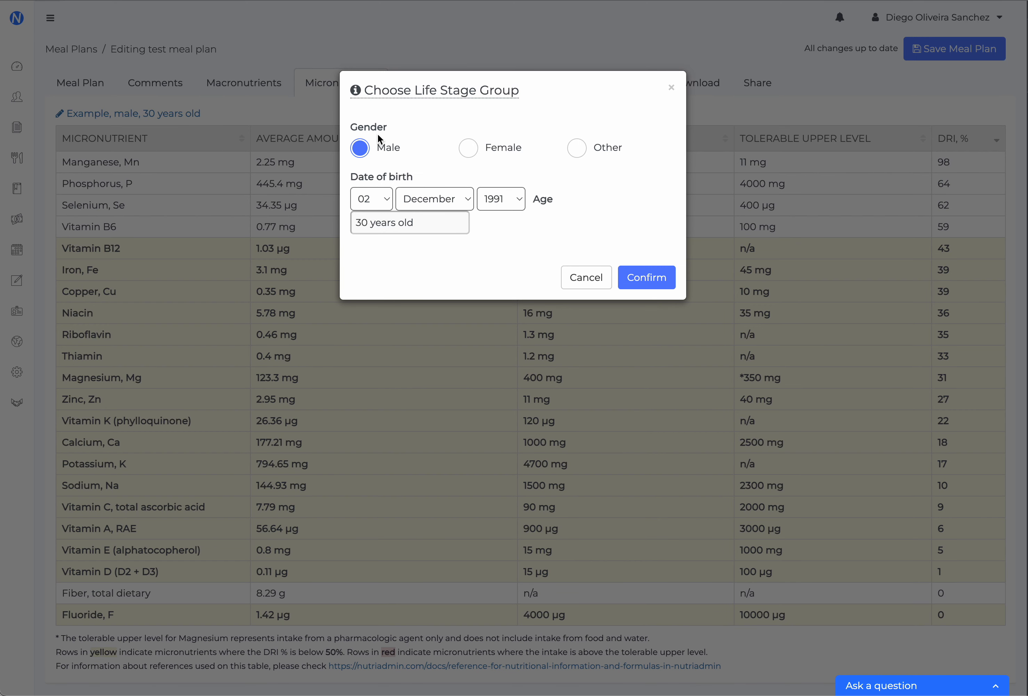
pyautogui.click(591, 277)
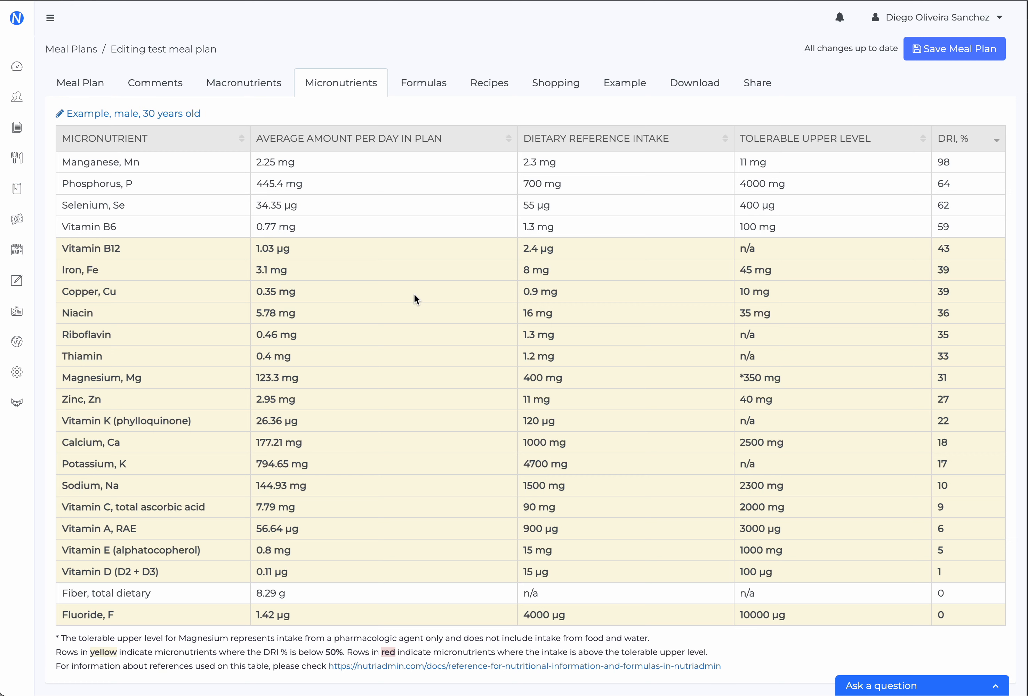
# Examine the example client's nutritional formulas, and view the plan's recipes and shopping list
pyautogui.click(429, 79)
pyautogui.moveTo(866, 350); pyautogui.dragTo(109, 151)
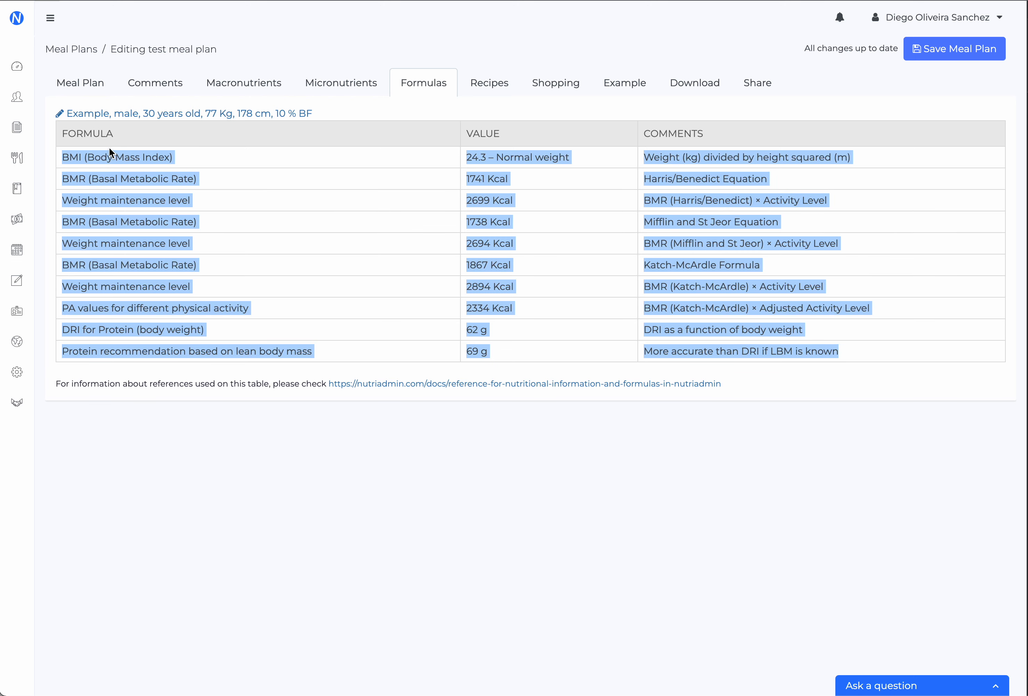
pyautogui.click(238, 181)
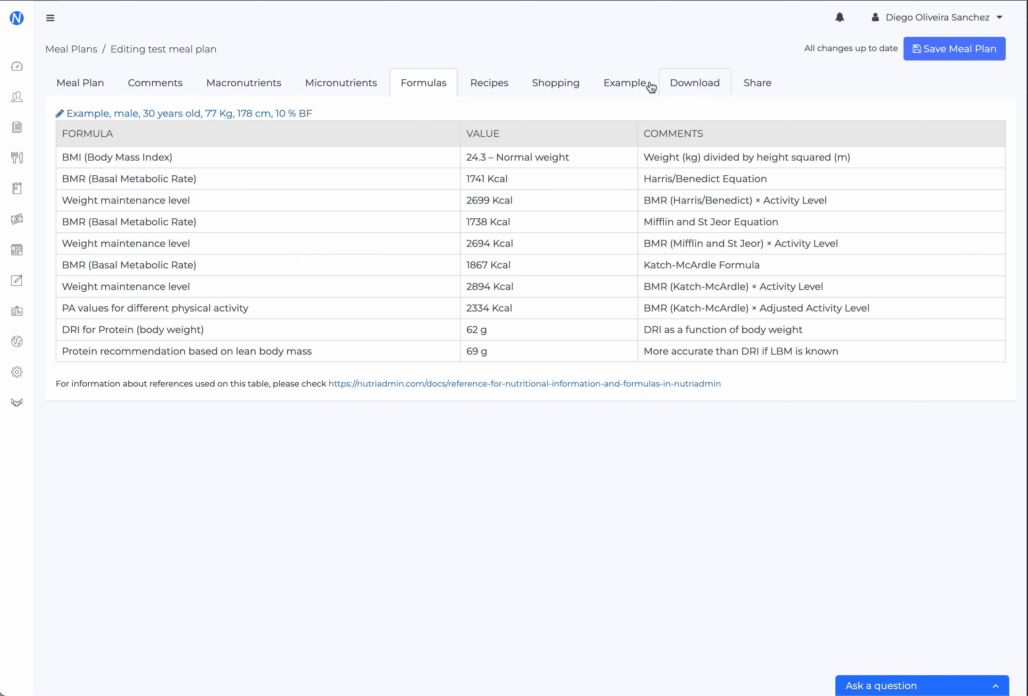
pyautogui.click(482, 88)
pyautogui.click(539, 90)
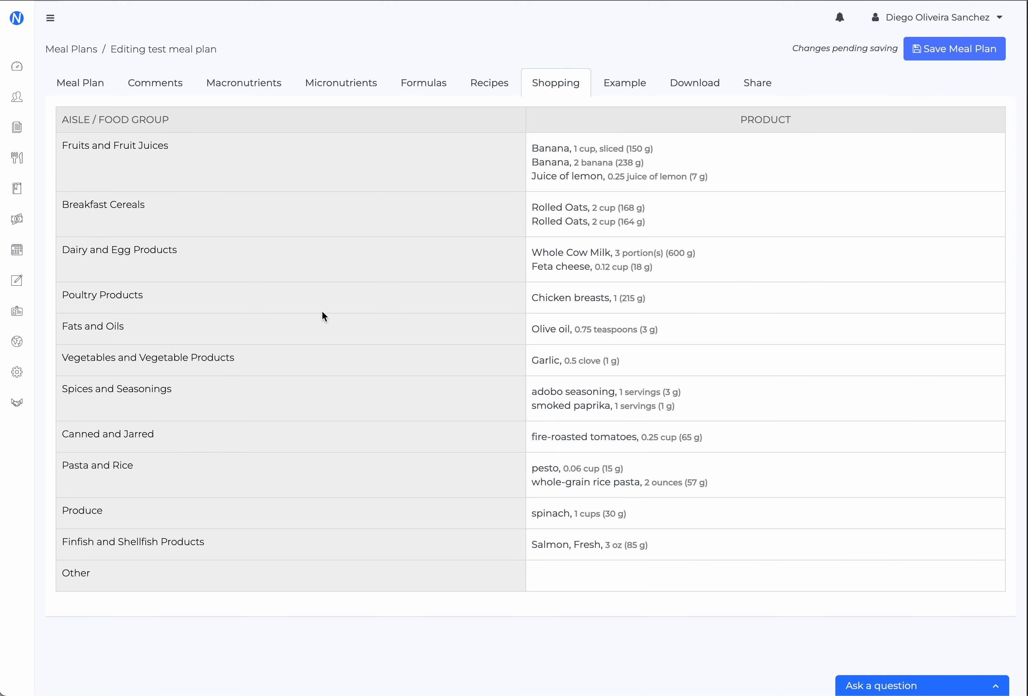
# Look through the example client's overview and questionnaire summaries
pyautogui.click(608, 85)
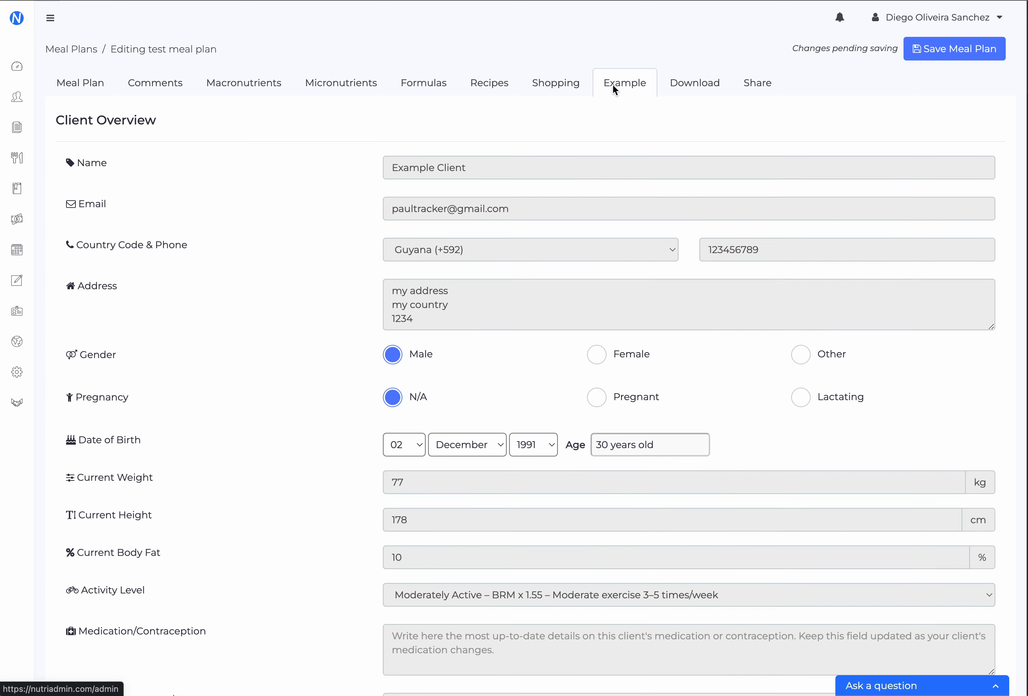
pyautogui.scroll(-15, 315, 224)
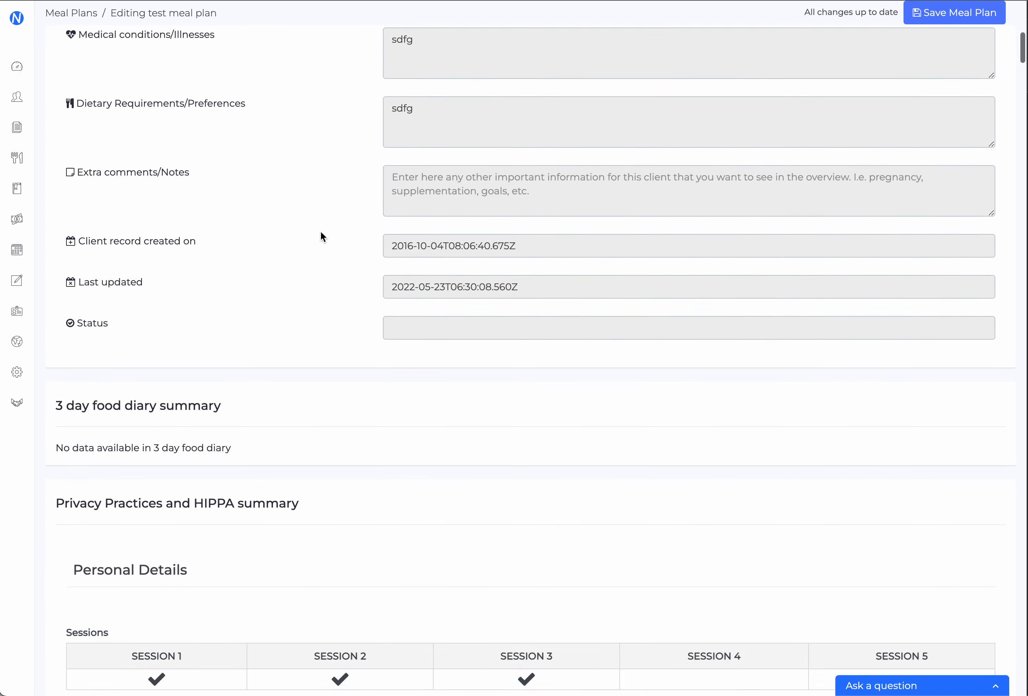
pyautogui.scroll(-10, 321, 230)
pyautogui.scroll(-20, 701, 310)
pyautogui.scroll(20, 699, 307)
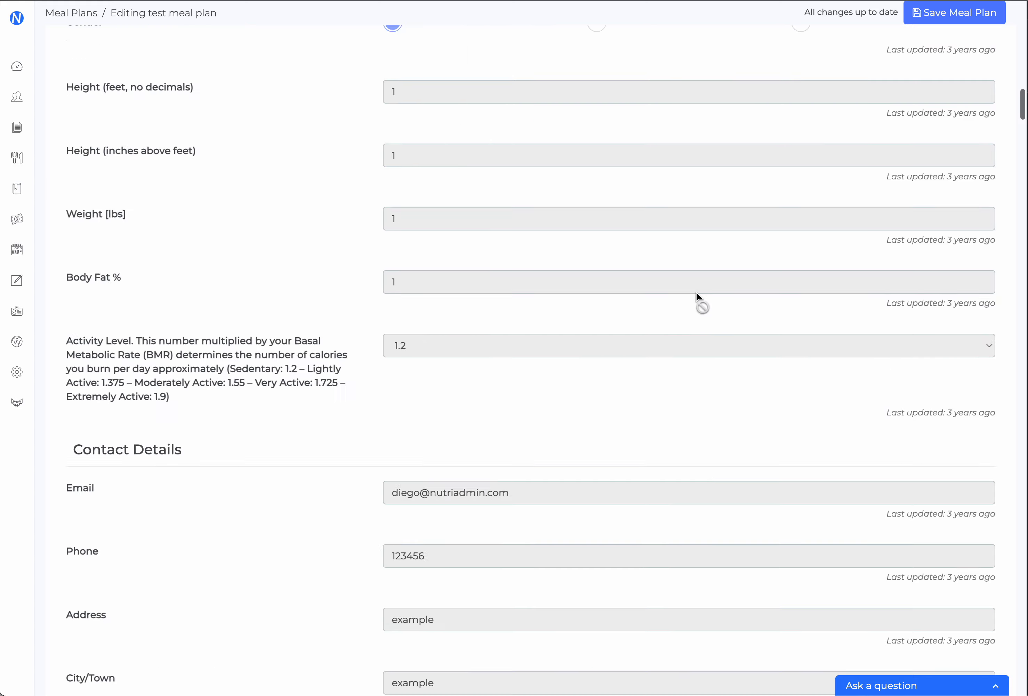
pyautogui.scroll(10, 695, 291)
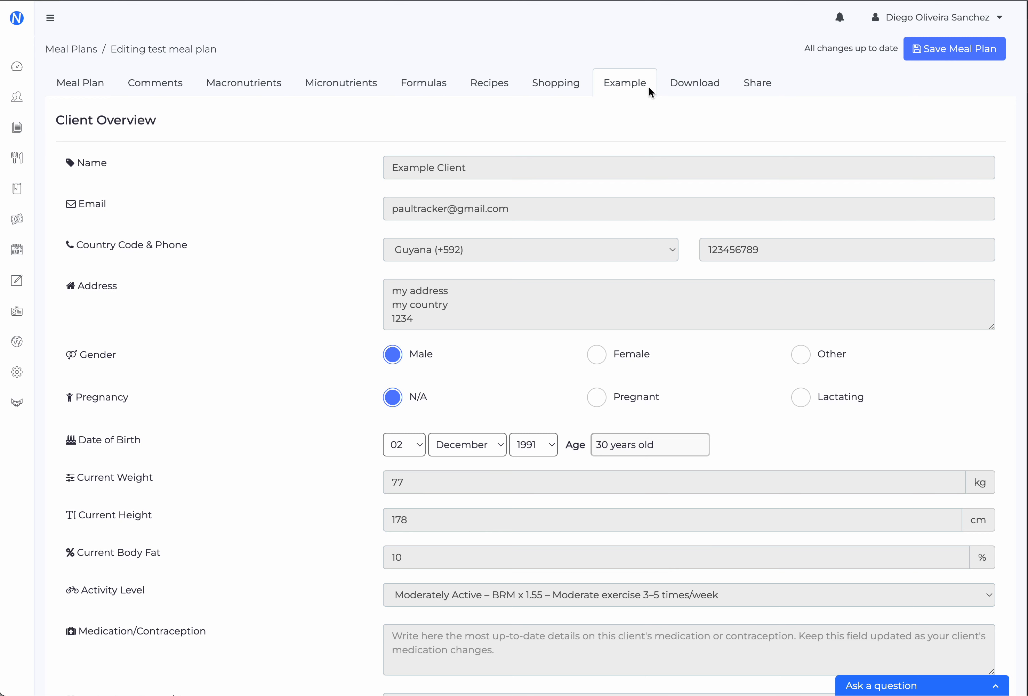
# Include the meal plan summary, comments, macronutrients analysis, macros details for each day, formulas and micronutrients analysis in the meal plan's PDF download
pyautogui.click(701, 89)
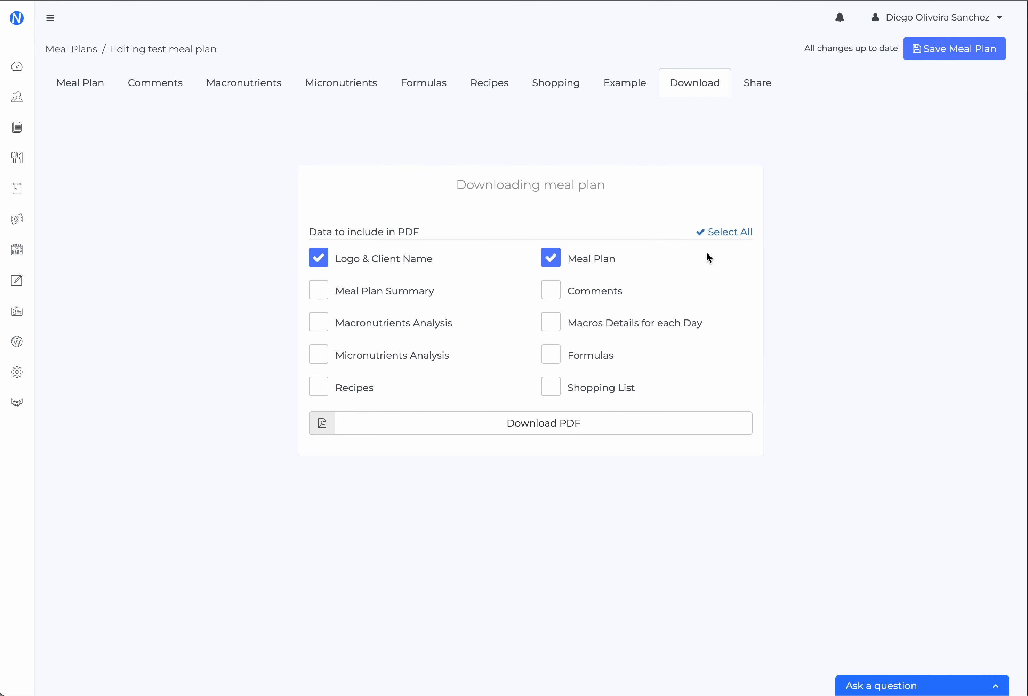
pyautogui.click(593, 289)
pyautogui.click(414, 293)
pyautogui.click(409, 318)
pyautogui.click(583, 327)
pyautogui.click(577, 362)
pyautogui.click(391, 363)
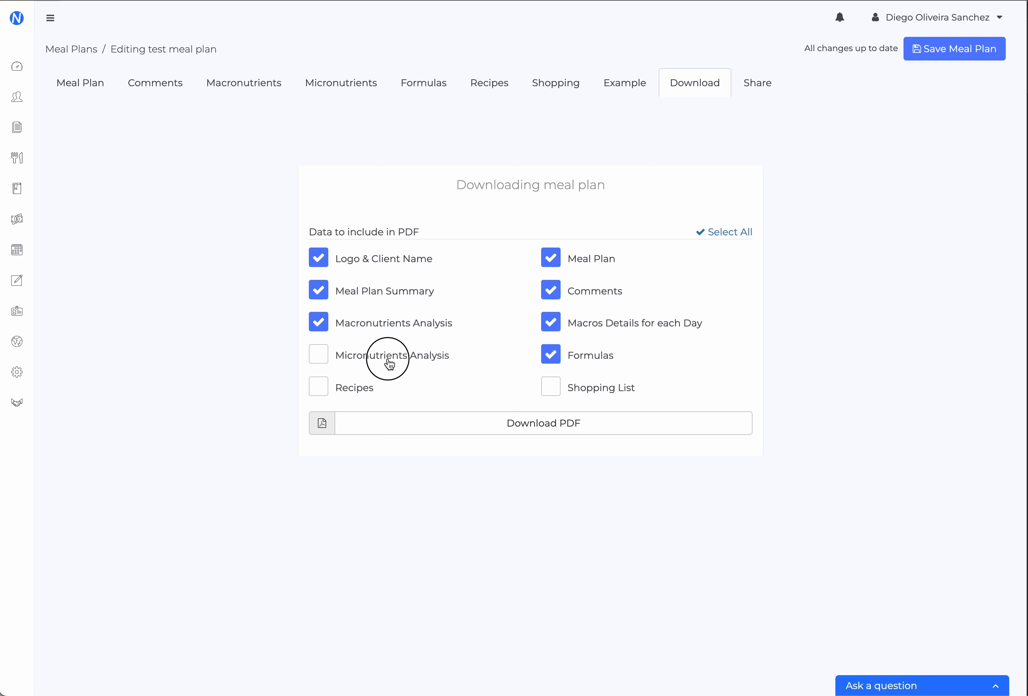
# Open the meal plan's comments editor
pyautogui.click(154, 87)
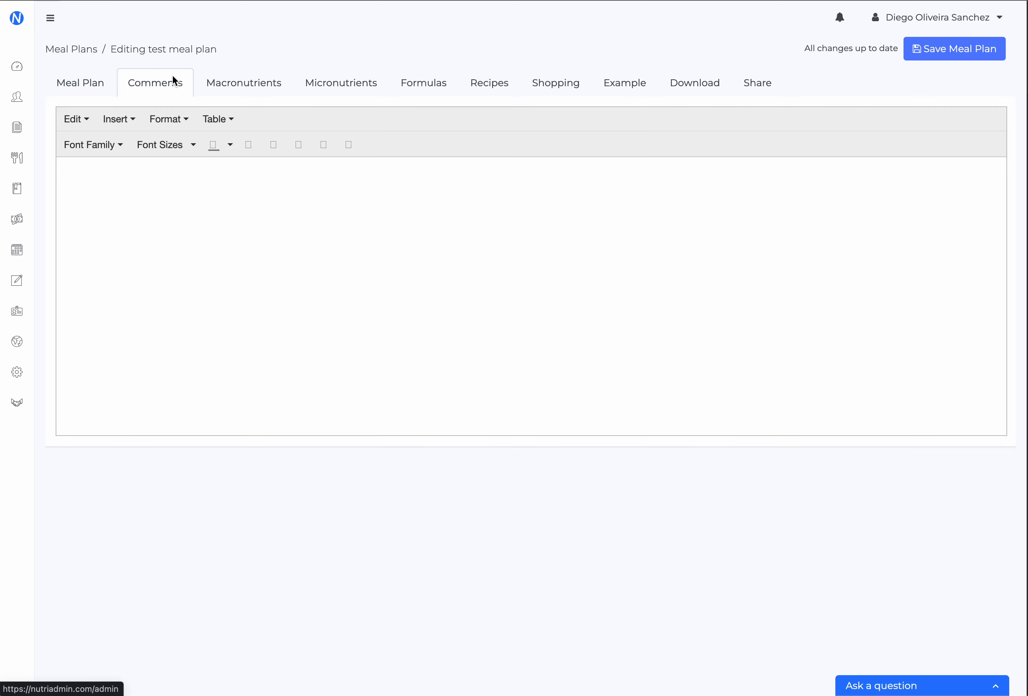